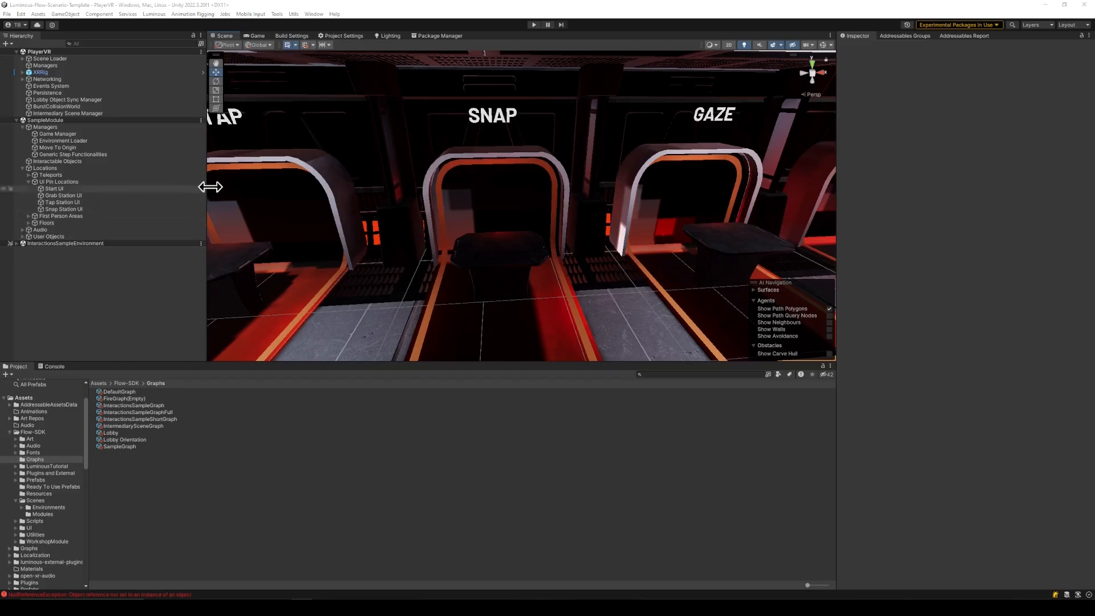
Find the Grabbable Sample prefab in the project assets and add it as a child of Interactable Objects
scroll(450, 137, "down", 2)
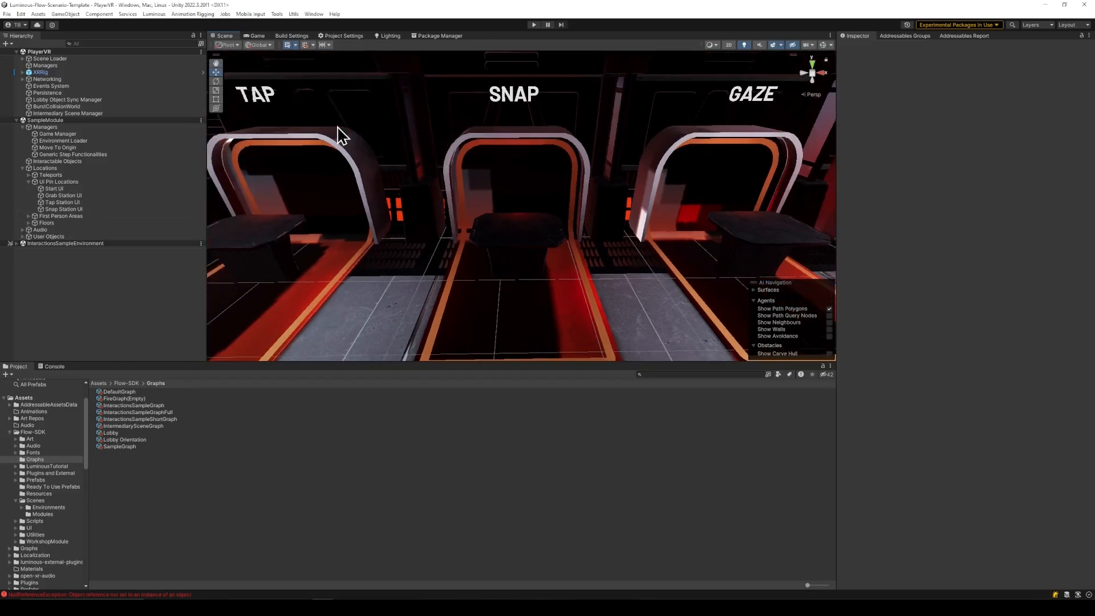
left_click(649, 373)
type("grab")
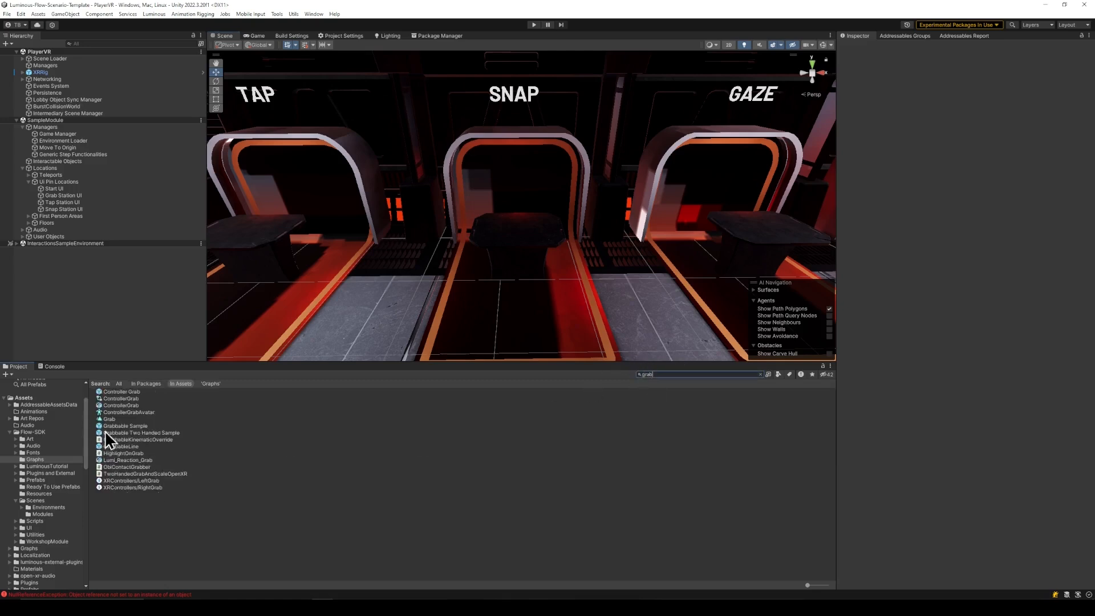
left_click_drag(149, 426, 66, 160)
key("f")
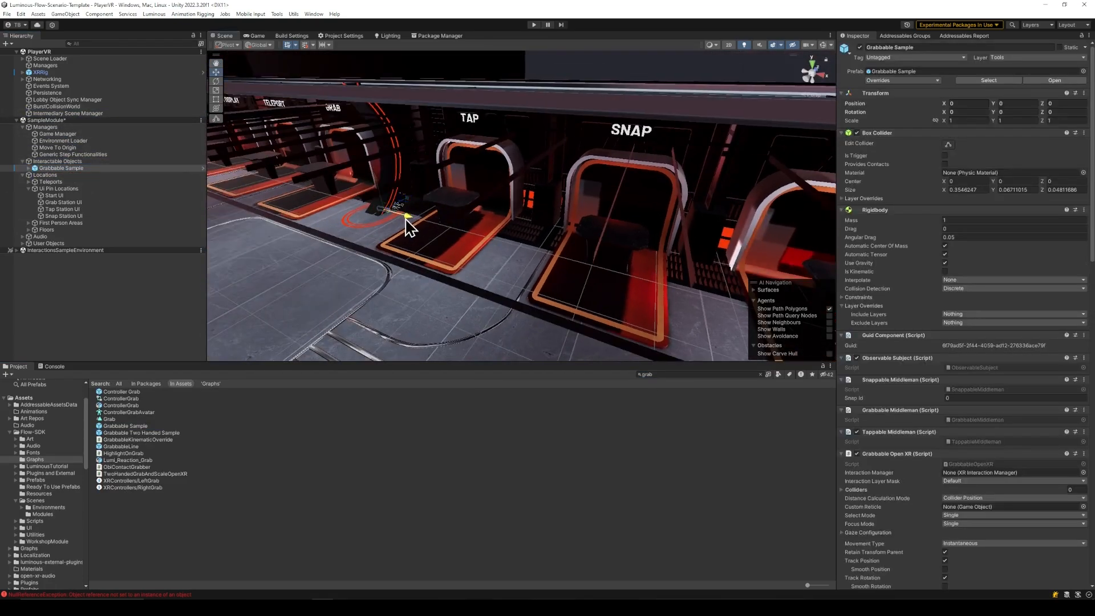
Place the Grabbable Sample on the Snap station table at about X 4.813, Y 0.747, Z 0.059, rotated 90 degrees around Y
left_click_drag(408, 220, 618, 208)
key("w")
right_click_drag(620, 212, 653, 239)
key("e")
left_click_drag(629, 275, 545, 226)
key("w")
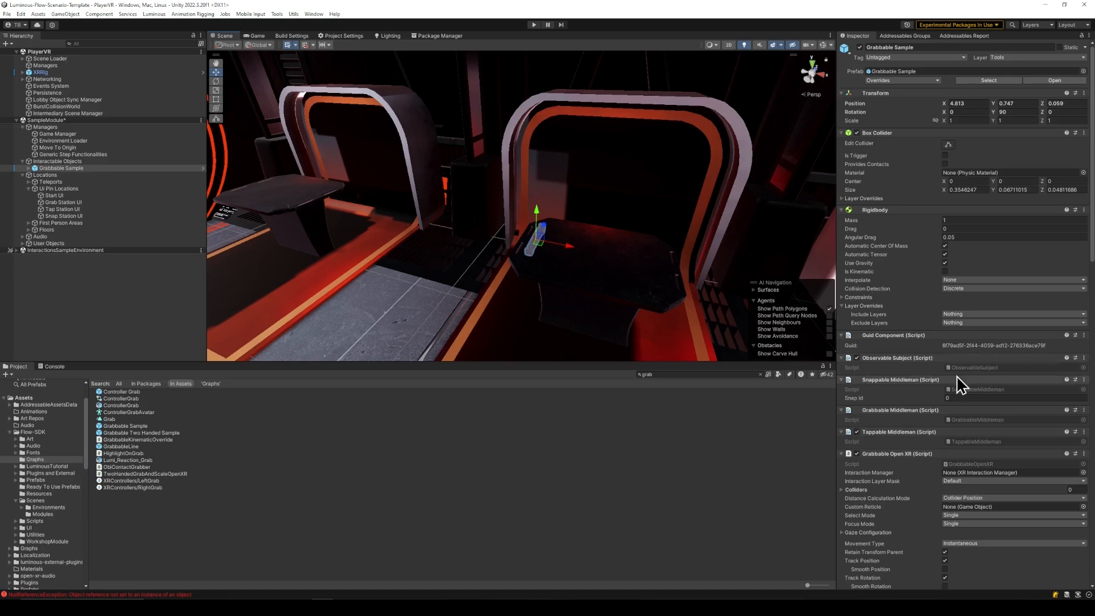
Set the Grabbable Sample's Snap Id to 1 and its Snappable Object snap zone to WheelKey
left_click(955, 399)
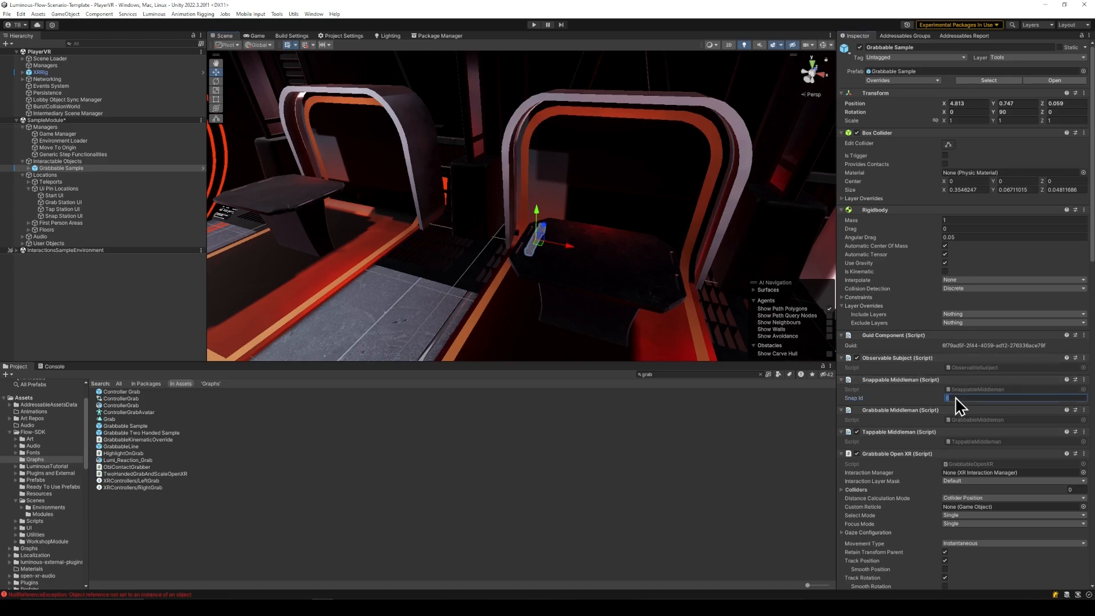
type("1")
scroll(929, 409, "down", 10)
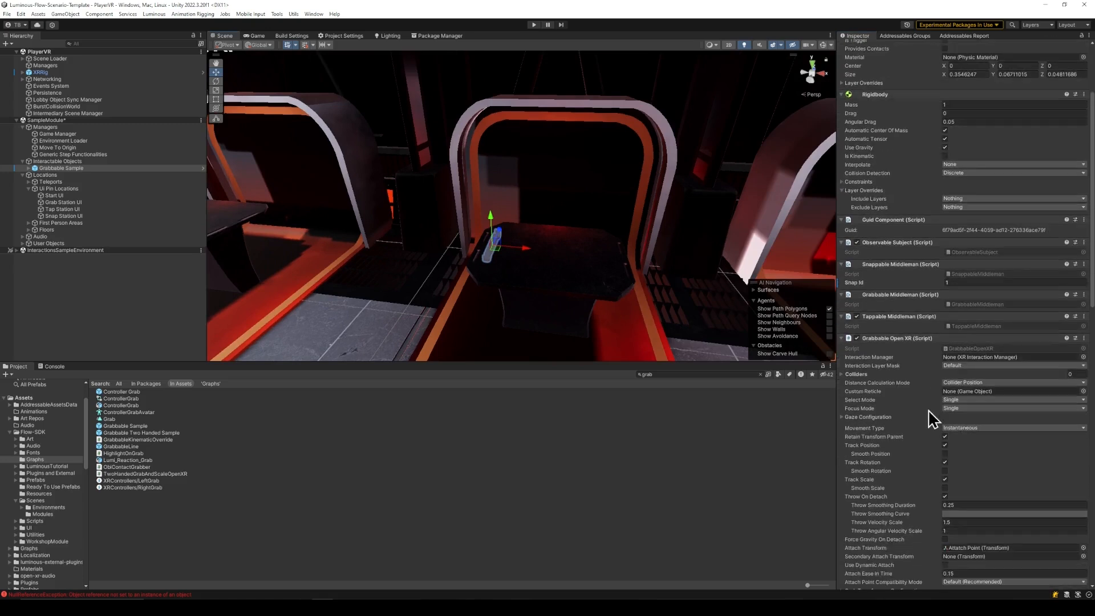
scroll(929, 409, "down", 5)
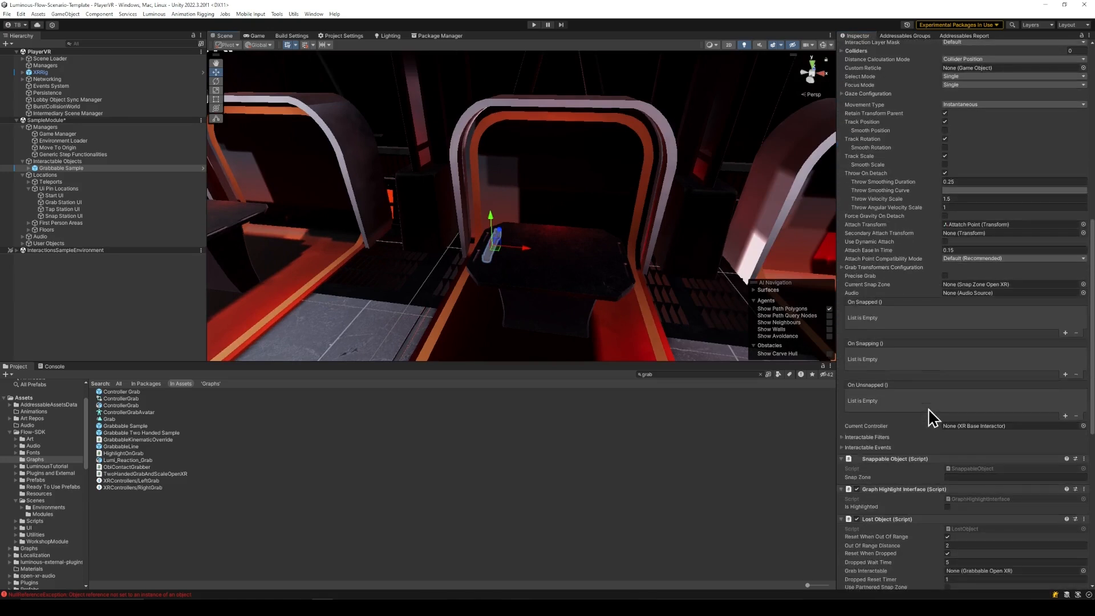
left_click(855, 476)
right_click_drag(559, 173, 570, 175)
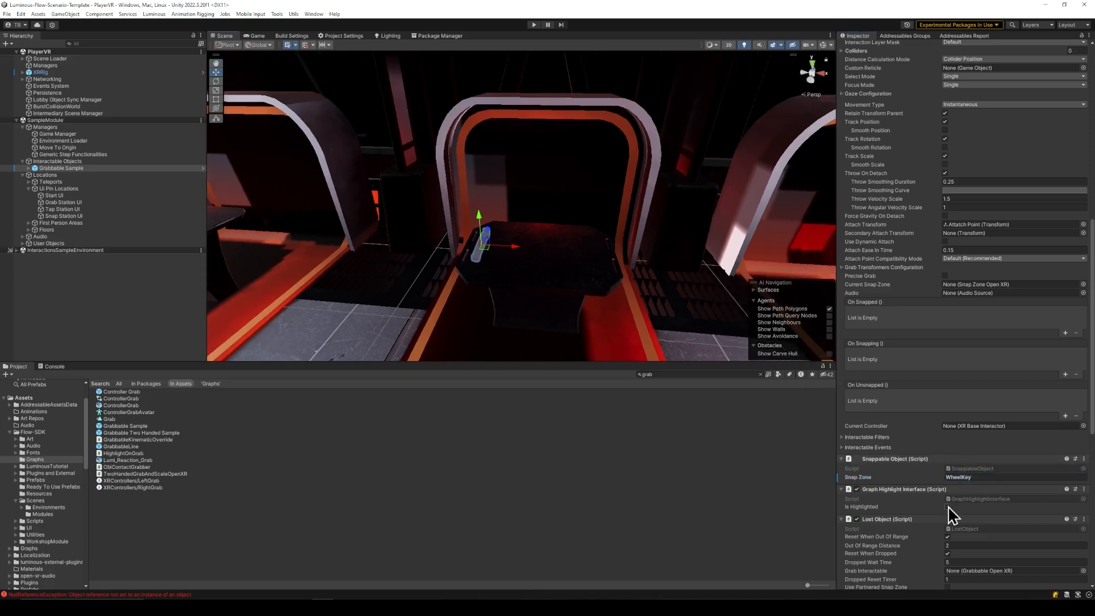
scroll(977, 495, "down", 5)
Add the Snap Zone Sample prefab under Grabbable Sample to match its position, and reparent it directly under Interactable Objects
left_click(651, 374)
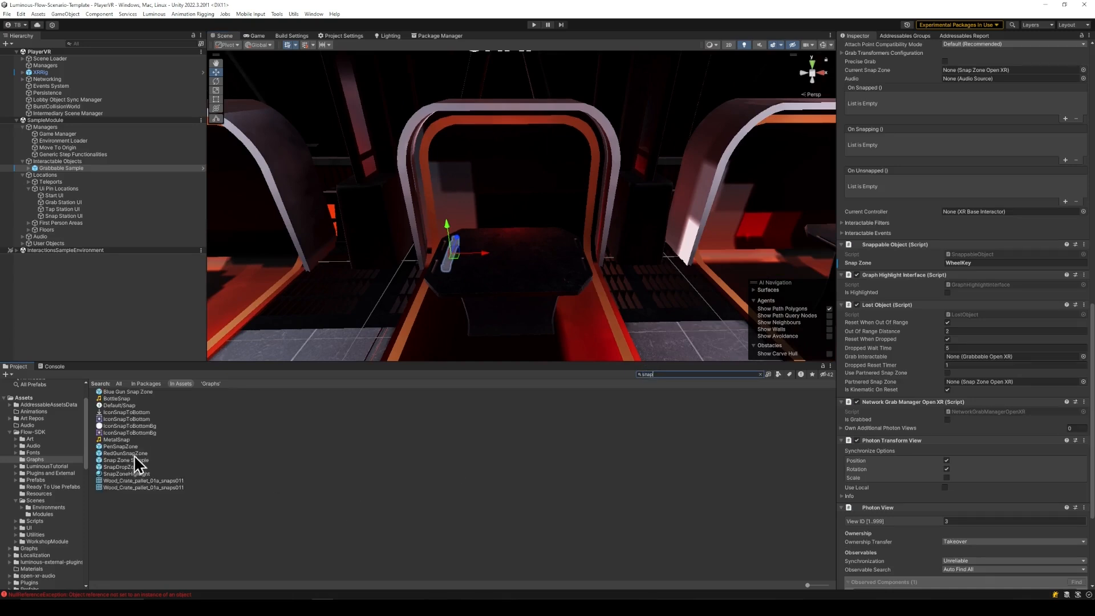
left_click_drag(140, 461, 53, 167)
key("f")
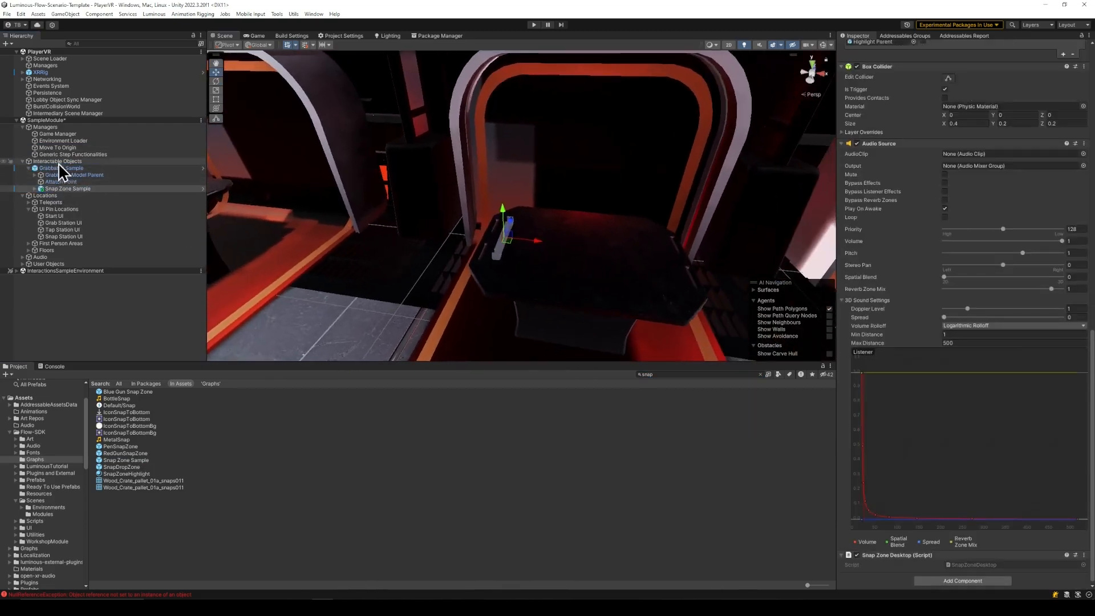
scroll(959, 176, "up", 15)
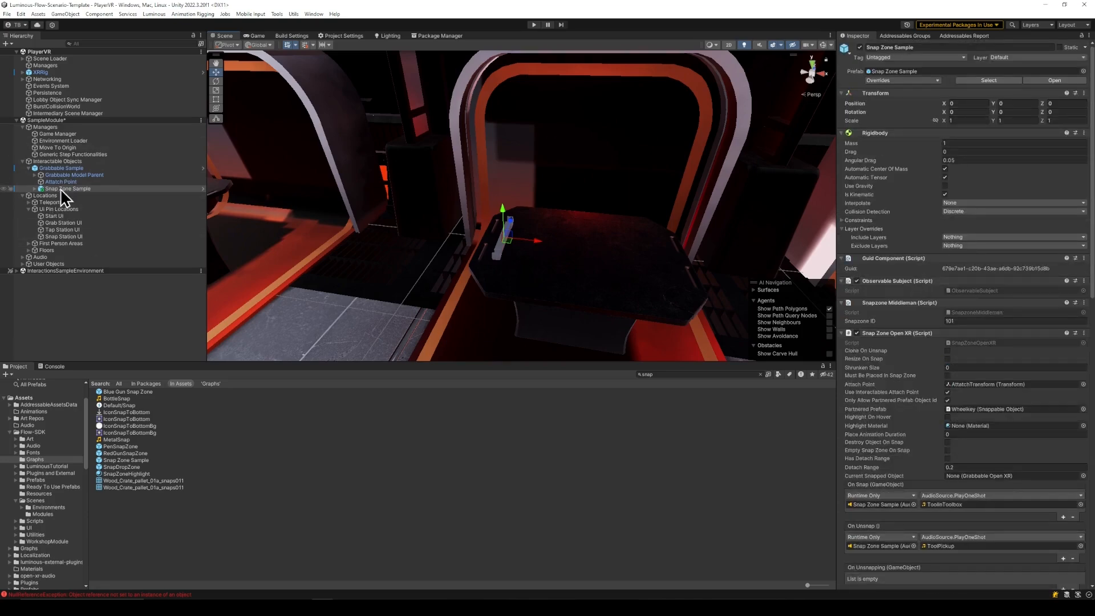
left_click_drag(60, 189, 64, 165)
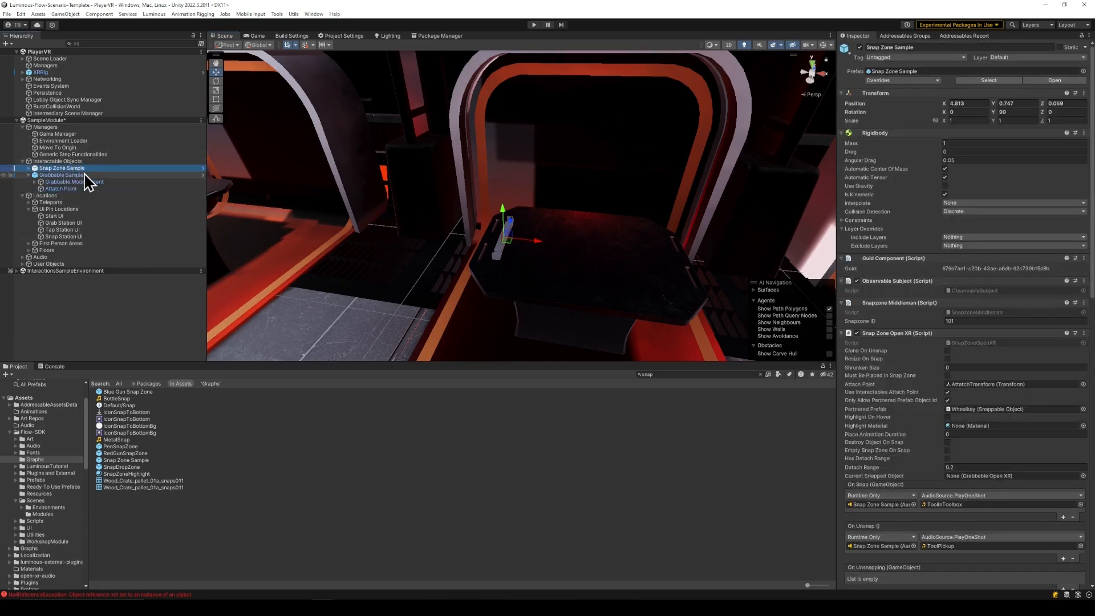
left_click(85, 175)
left_click(87, 168)
Set the Snap Zone Sample's Snapzone ID to 1
right_click_drag(472, 202, 467, 201)
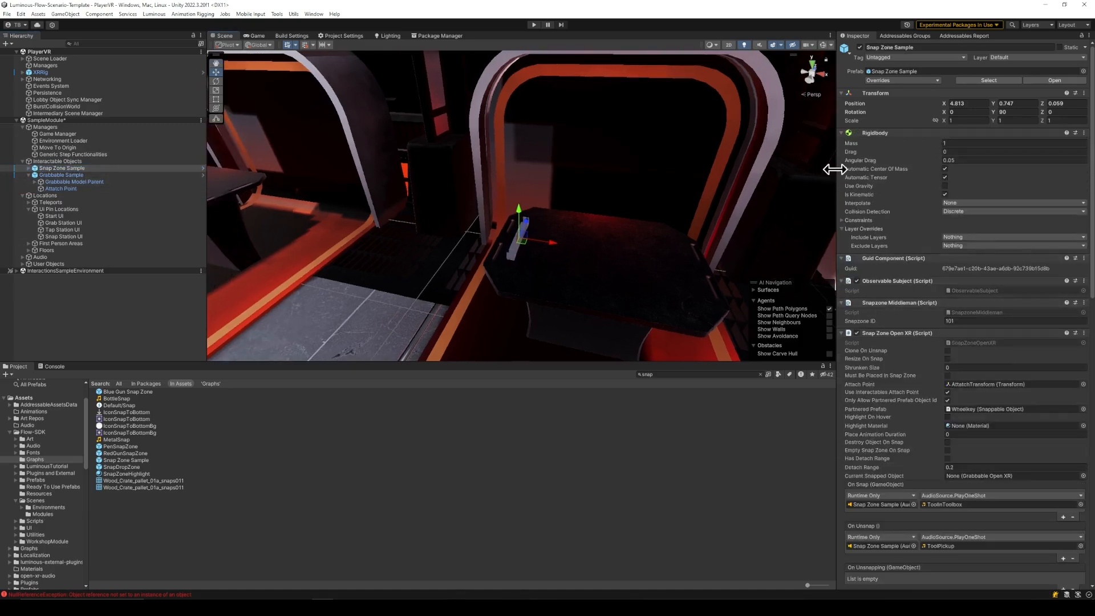
left_click(957, 320)
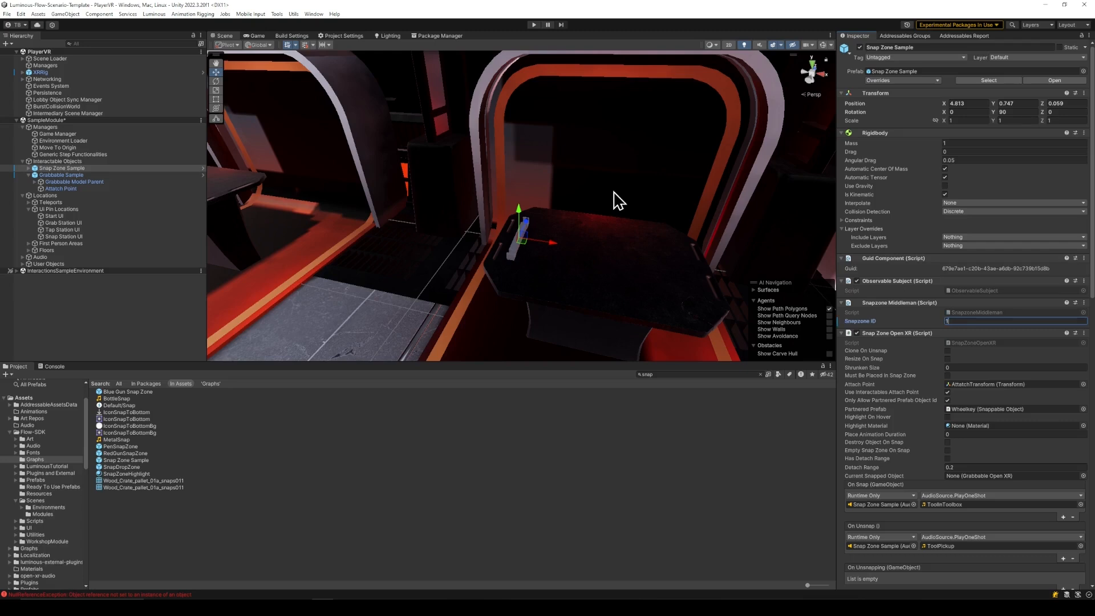
mouse_move(601, 218)
right_mouse_down()
mouse_move(575, 232)
mouse_move(608, 216)
right_mouse_up()
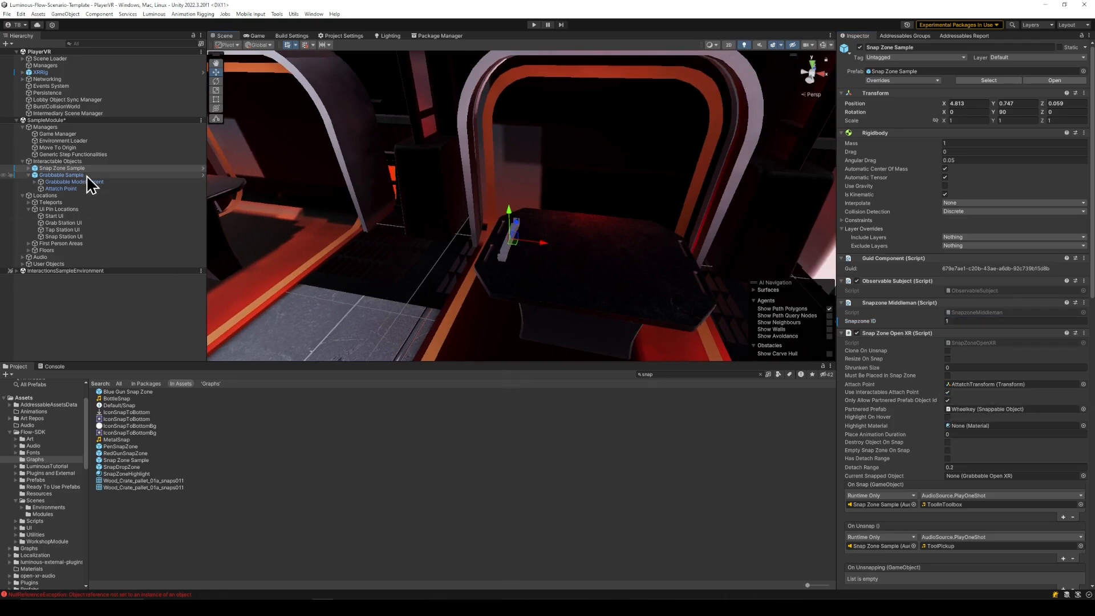
Assign Grabbable Sample as both the Partnered Prefab and the Current Snapped Object of the Snap Zone Sample
left_click_drag(53, 176, 992, 407)
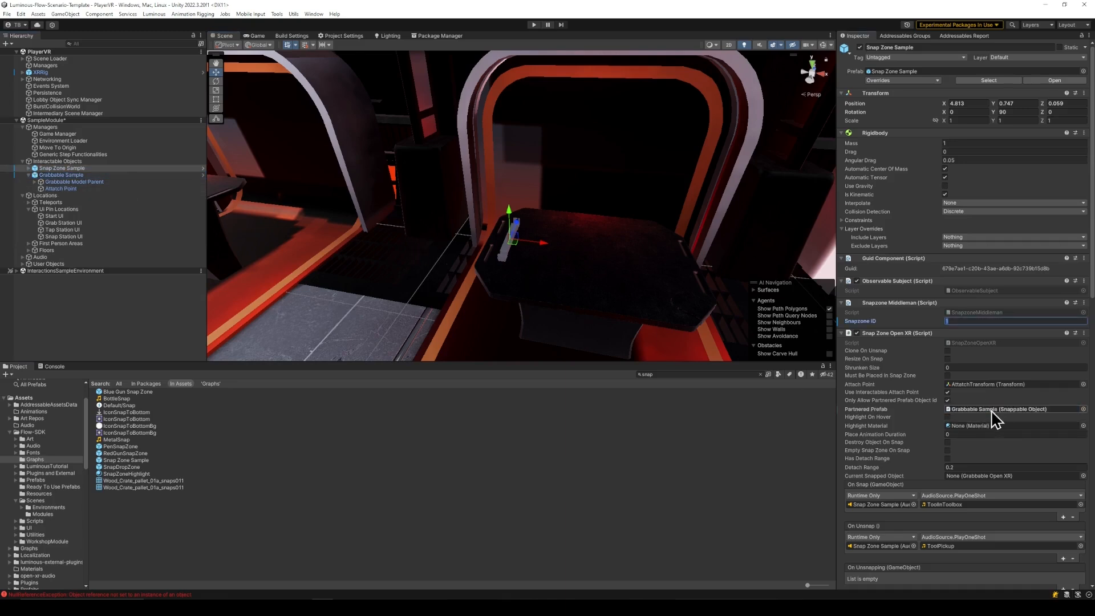
left_click(992, 410)
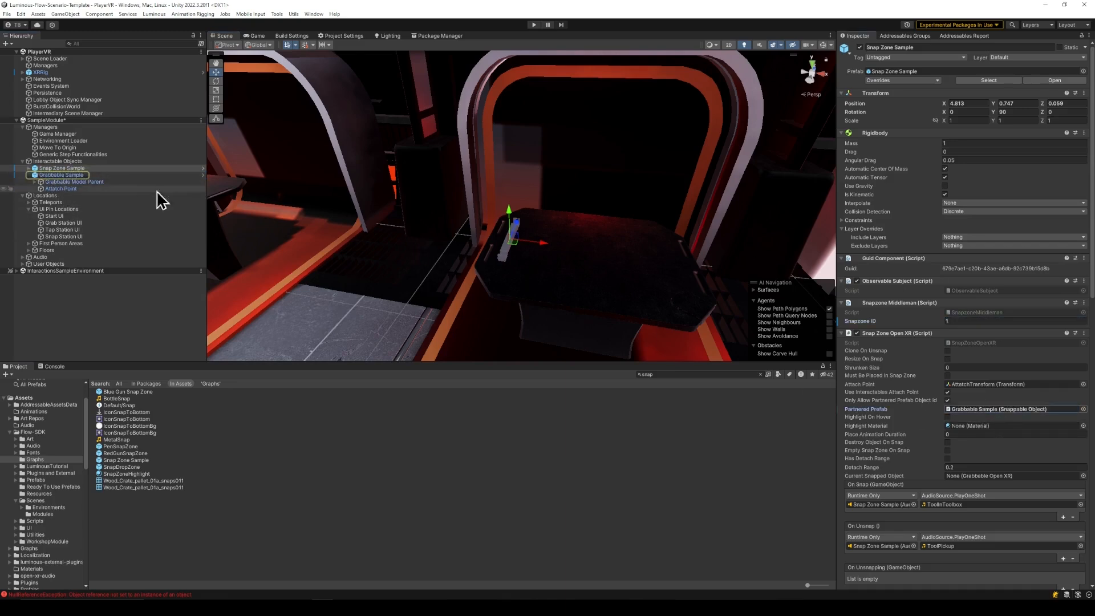
left_click_drag(73, 176, 993, 478)
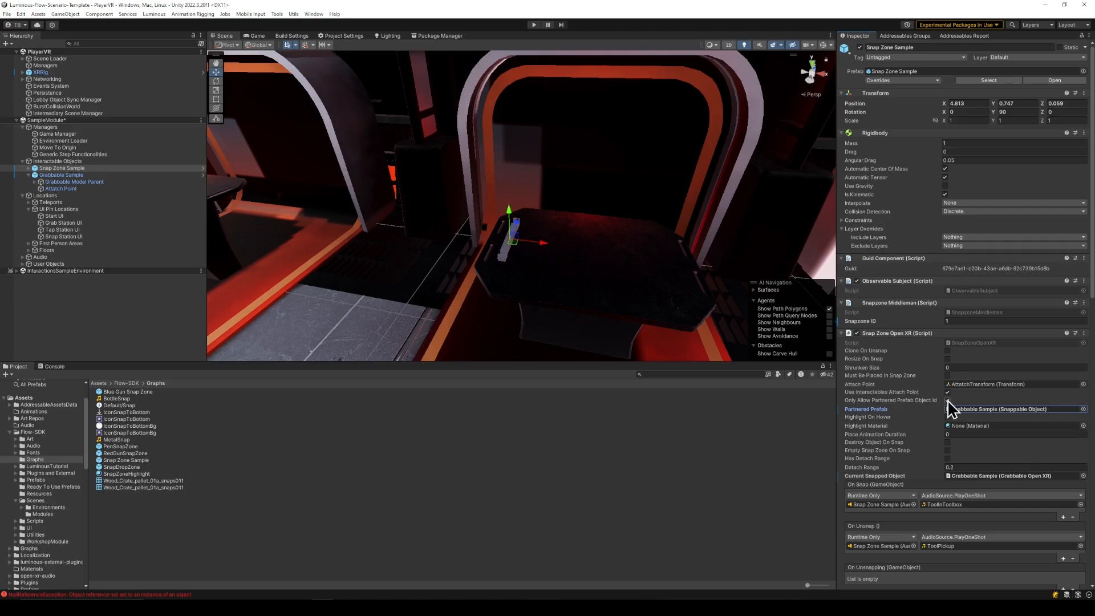
Examine the Snap Zone Sample's snap and hover events, its box collider bounds and its Highlight Parent child
scroll(937, 450, "down", 3)
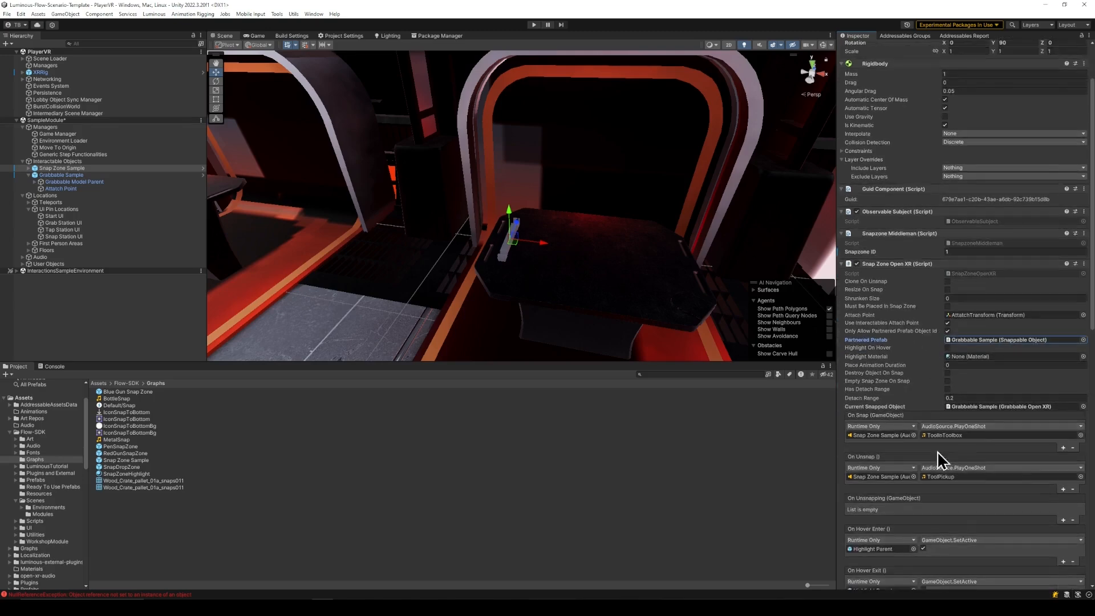
scroll(912, 416, "down", 6)
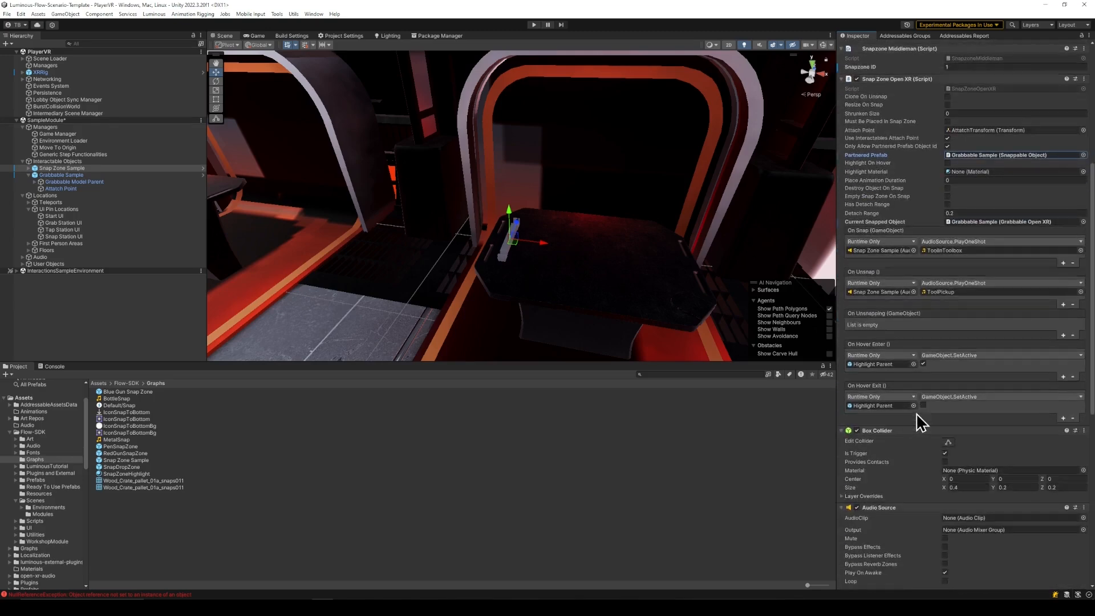
scroll(947, 411, "down", 1)
scroll(948, 411, "up", 3)
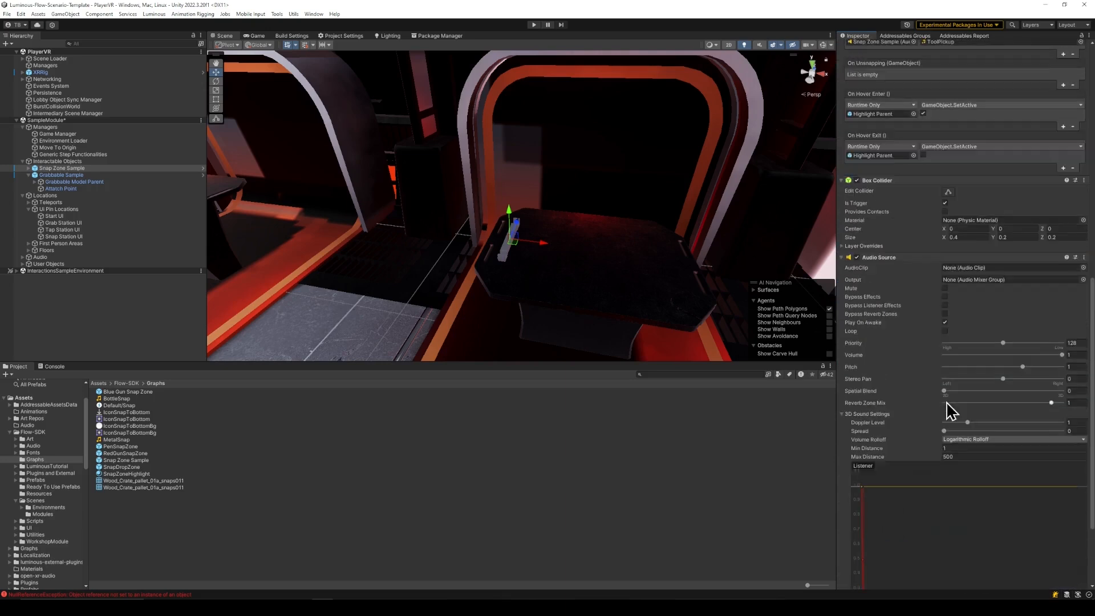
left_click(948, 261)
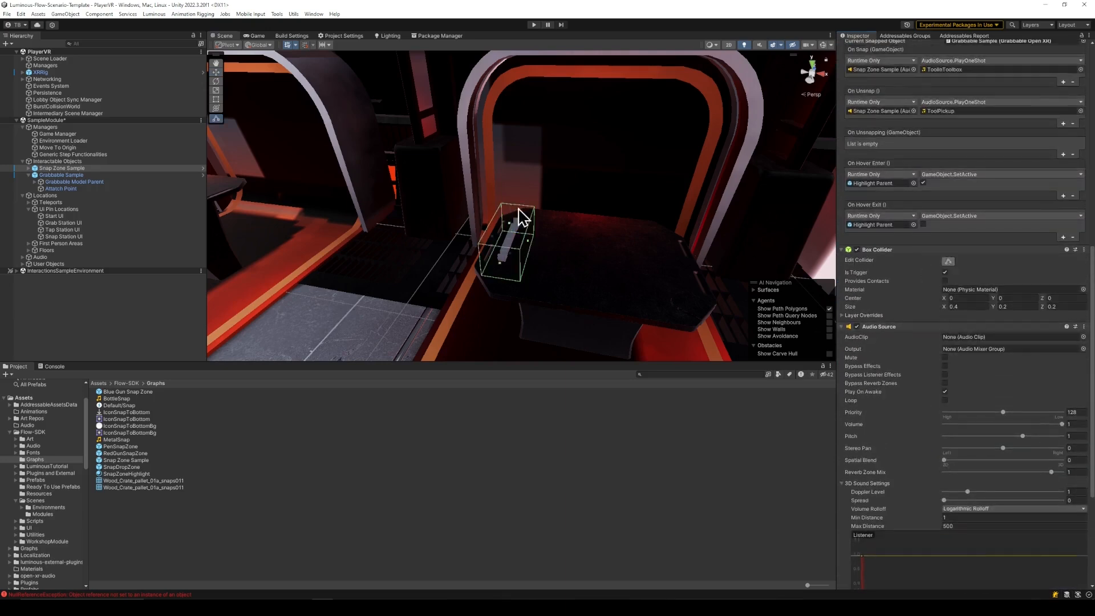
key("f")
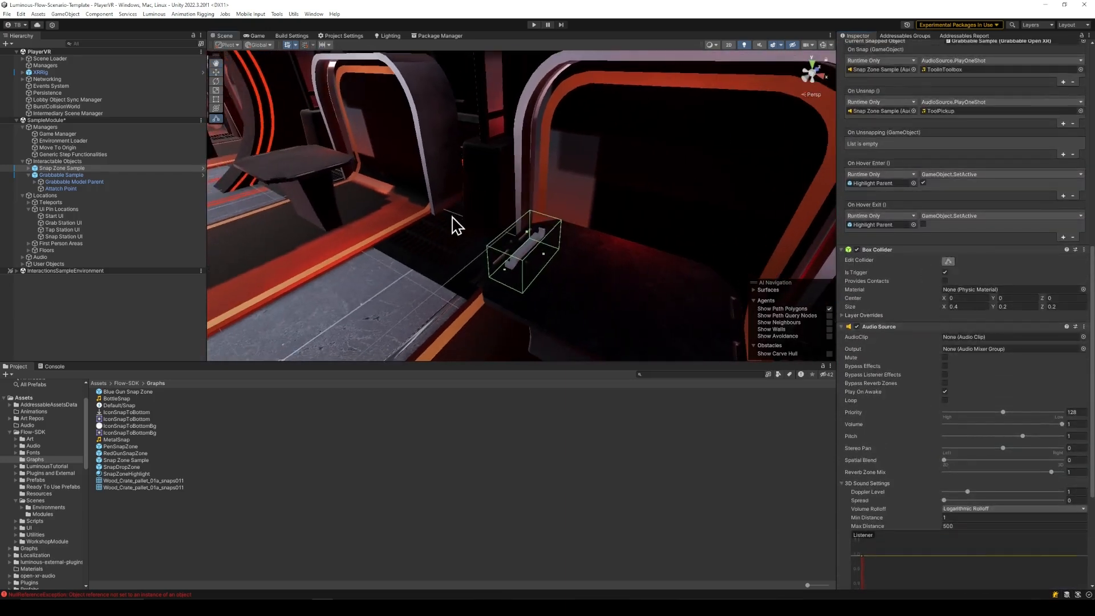
left_click(949, 262)
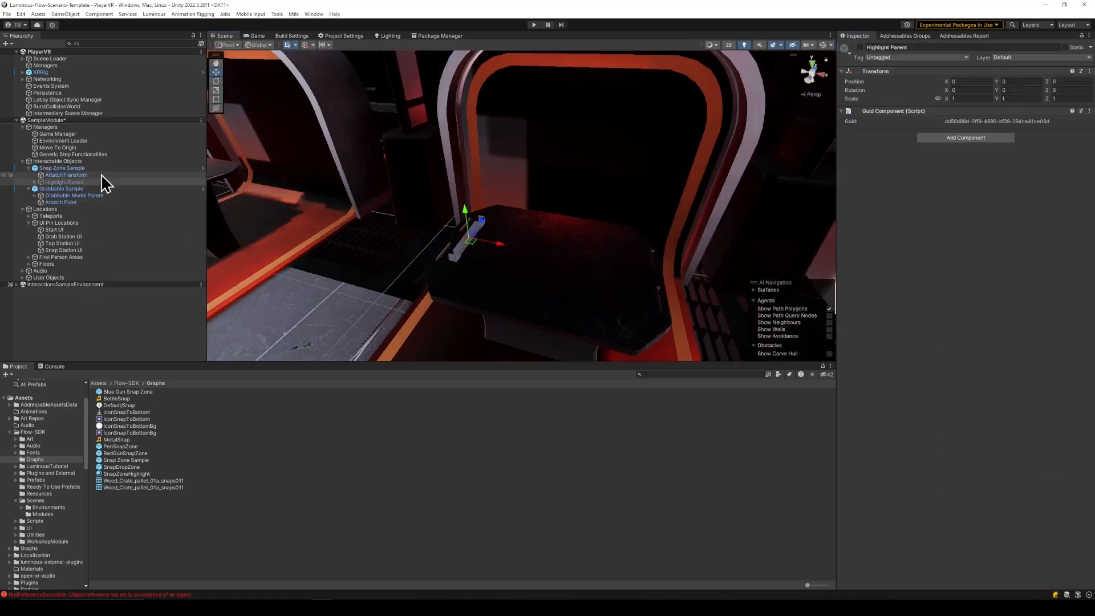
left_click(101, 170)
right_click_drag(477, 170, 479, 161)
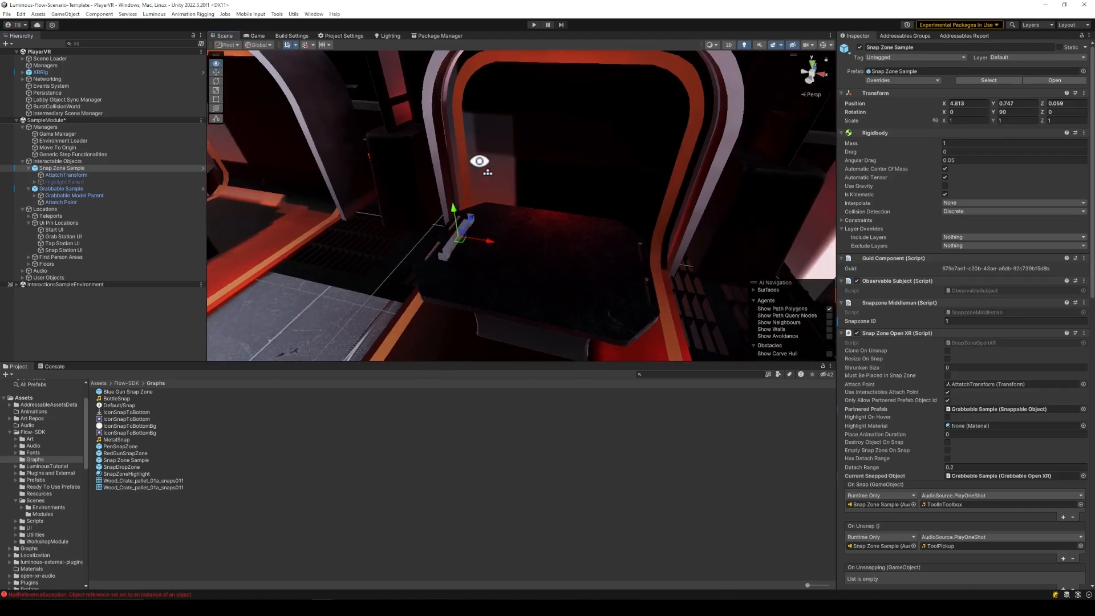
Duplicate the Snap Zone Sample and rename the copy to Snap Zone Sample Destination
left_click(86, 169)
key("ctrl+d")
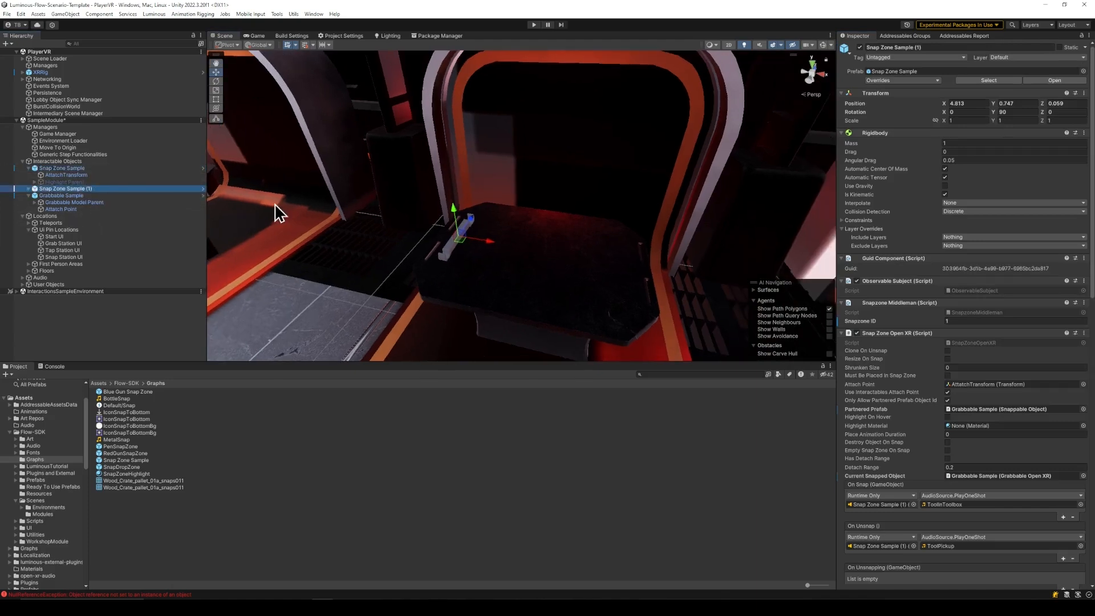
right_click(76, 190)
left_click(118, 237)
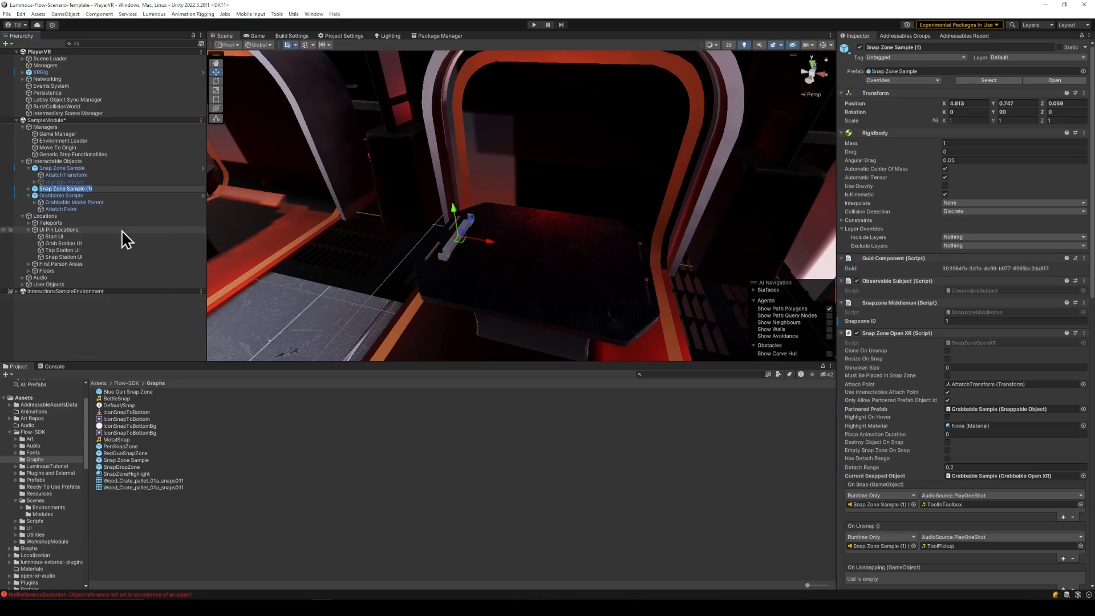
key("Right")
type("Destination")
Move the destination snap zone across the table to about X 5.558 and set its Snapzone ID to 2
right_click_drag(395, 254, 401, 244)
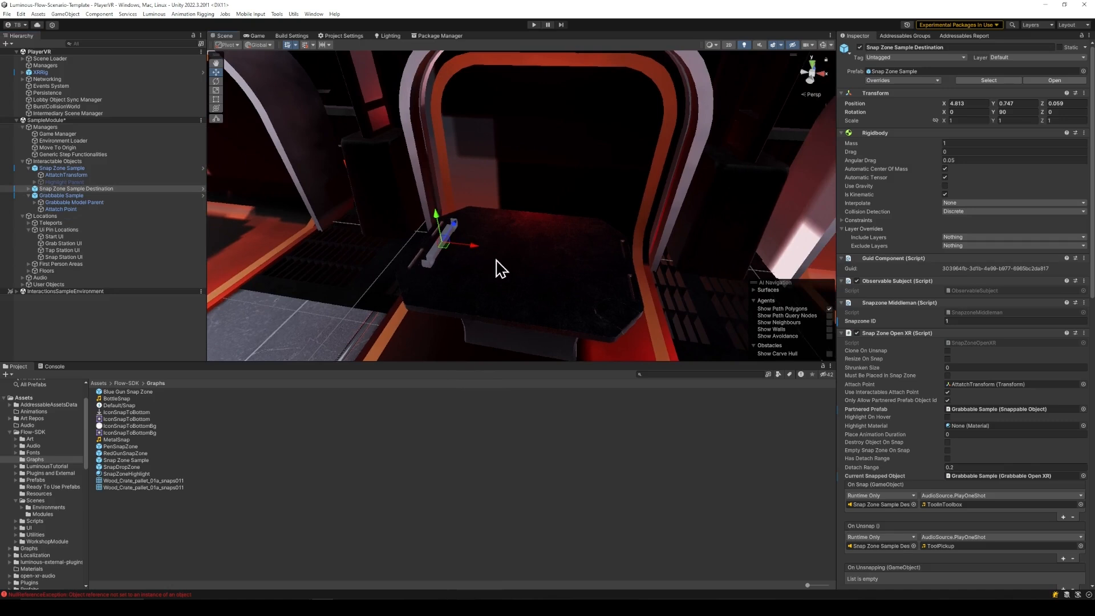
left_click_drag(482, 251, 639, 259)
left_click(958, 320)
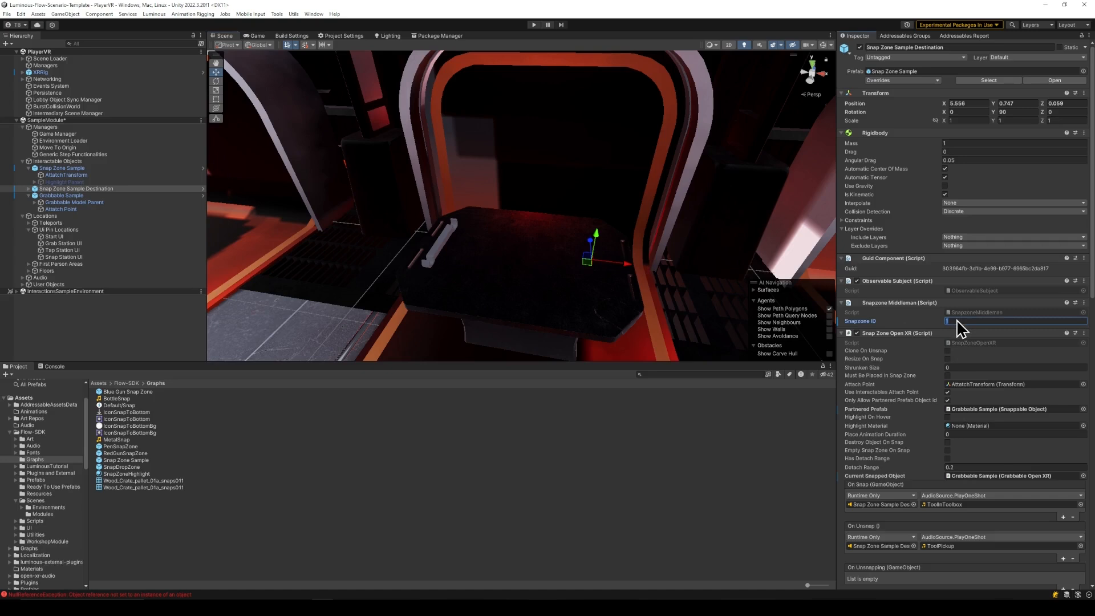
type("2")
Check the destination snap zone's Partnered Prefab reference and set its Current Snapped Object to None
right_click_drag(625, 180, 654, 196)
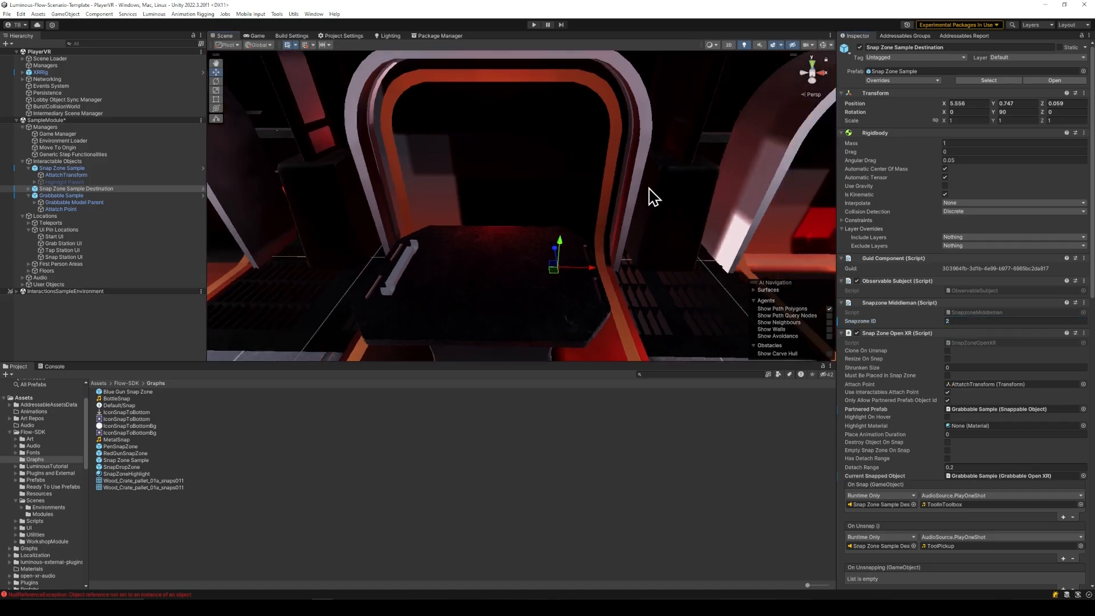
left_click(993, 411)
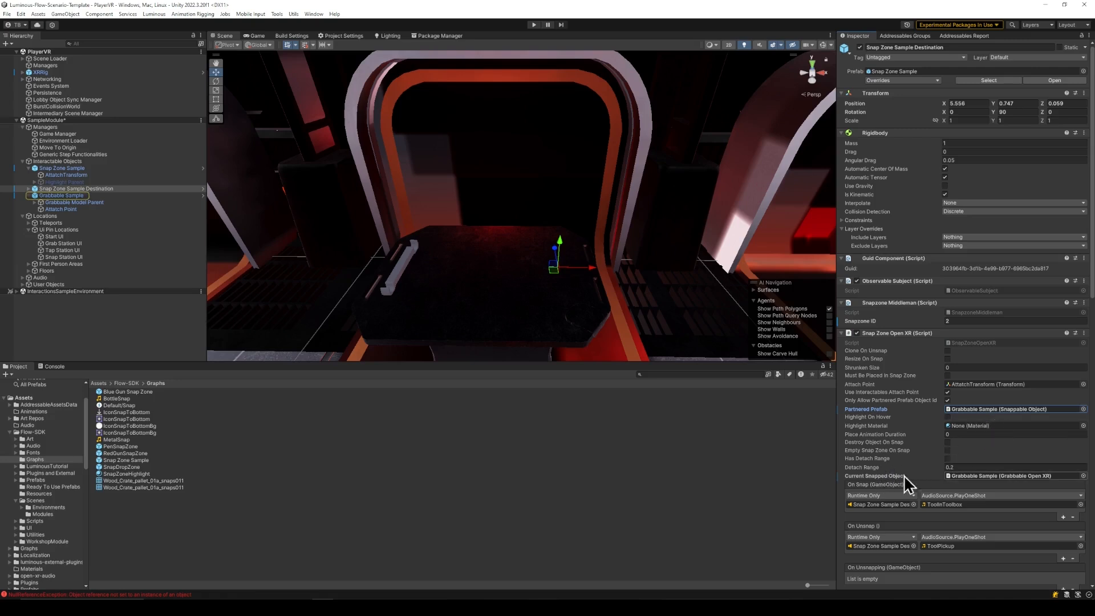
left_click(1083, 476)
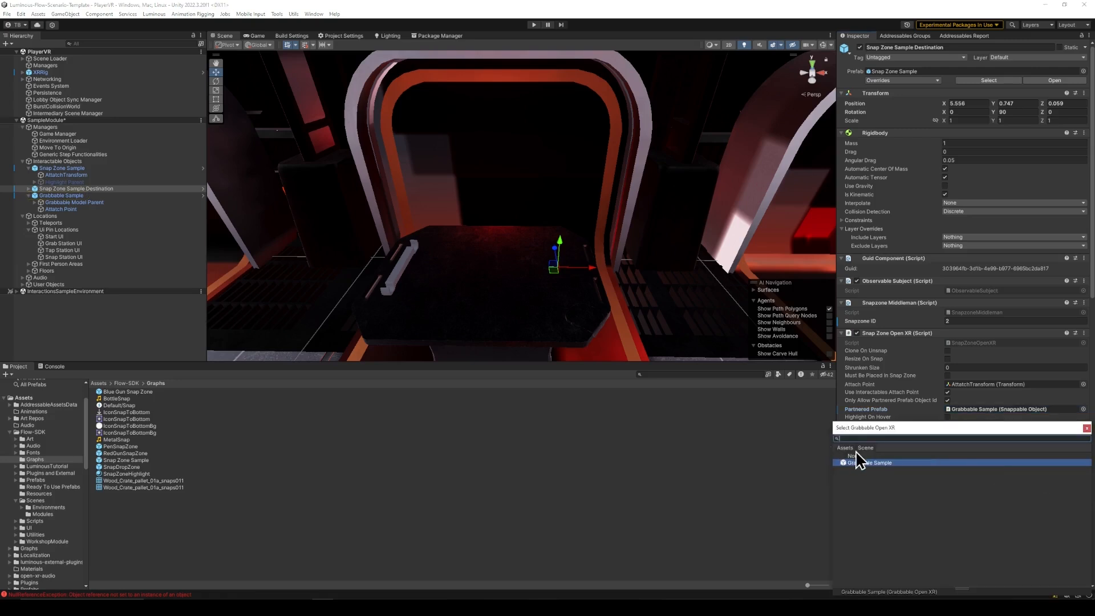
double_click(854, 456)
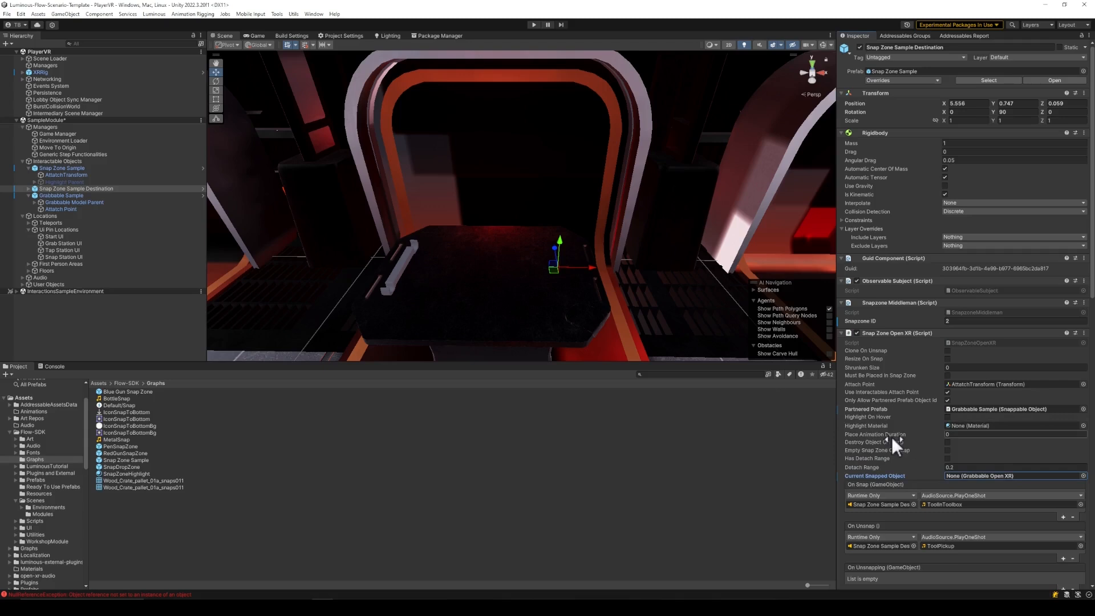
Open the SampleGraph node graph assigned to the Game Manager
scroll(890, 434, "down", 3)
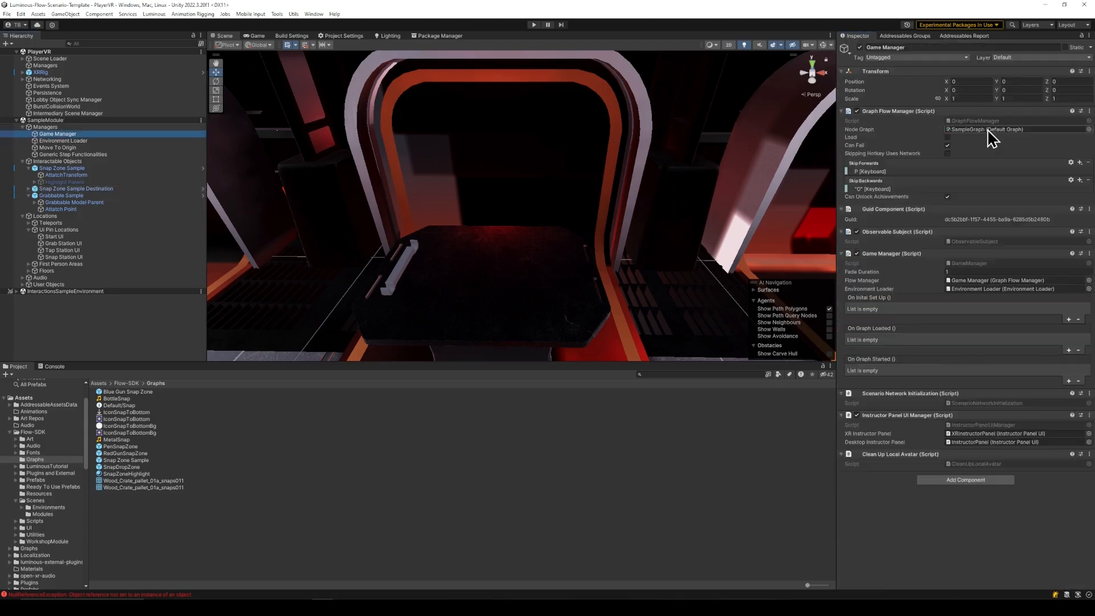
double_click(990, 130)
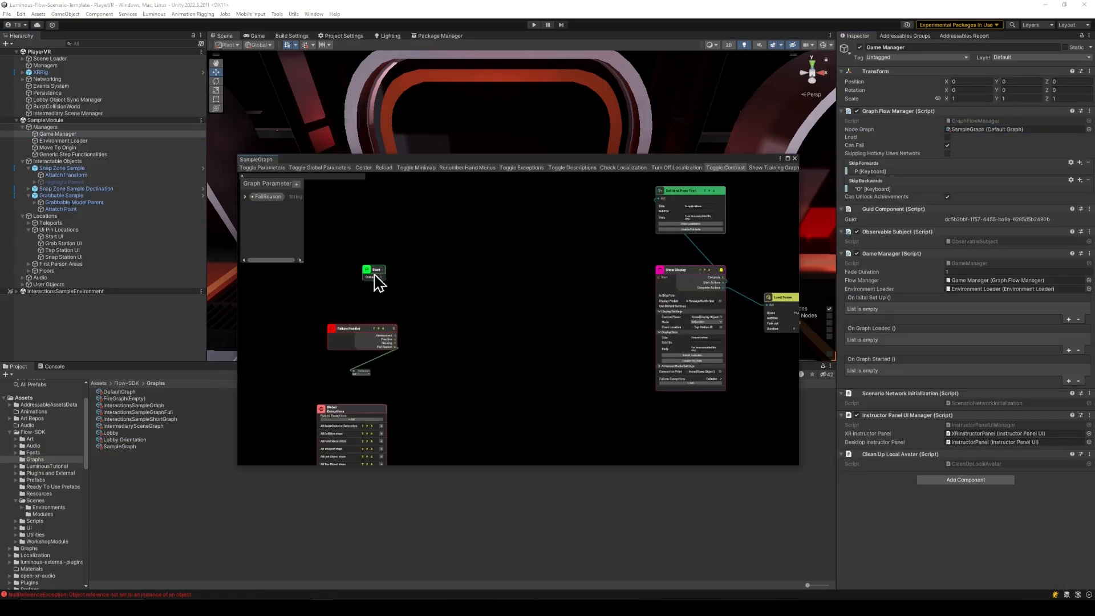
Add a Snap Object step node to the graph, connected from the Start node's Complete output
left_click_drag(381, 278, 520, 289)
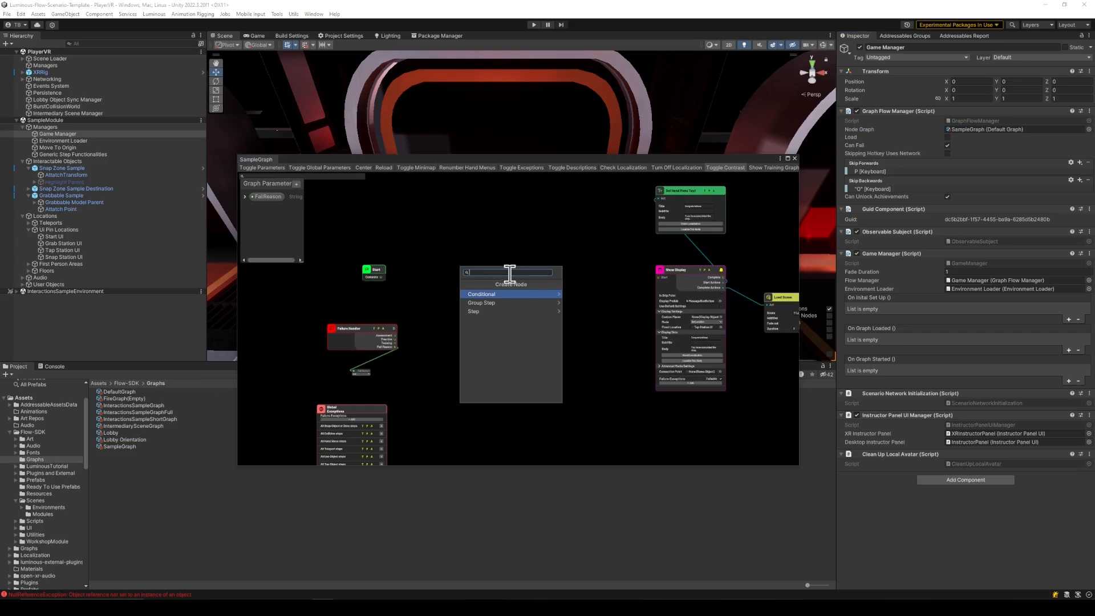
type("sn")
left_click(509, 298)
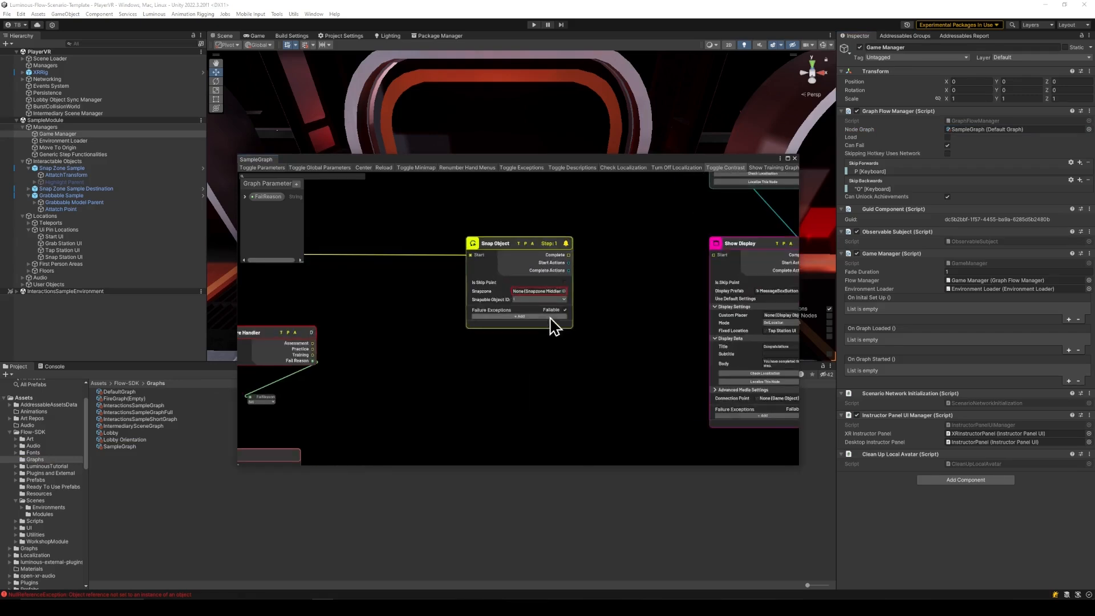
middle_click_drag(589, 329, 624, 351)
scroll(578, 337, "up", 2)
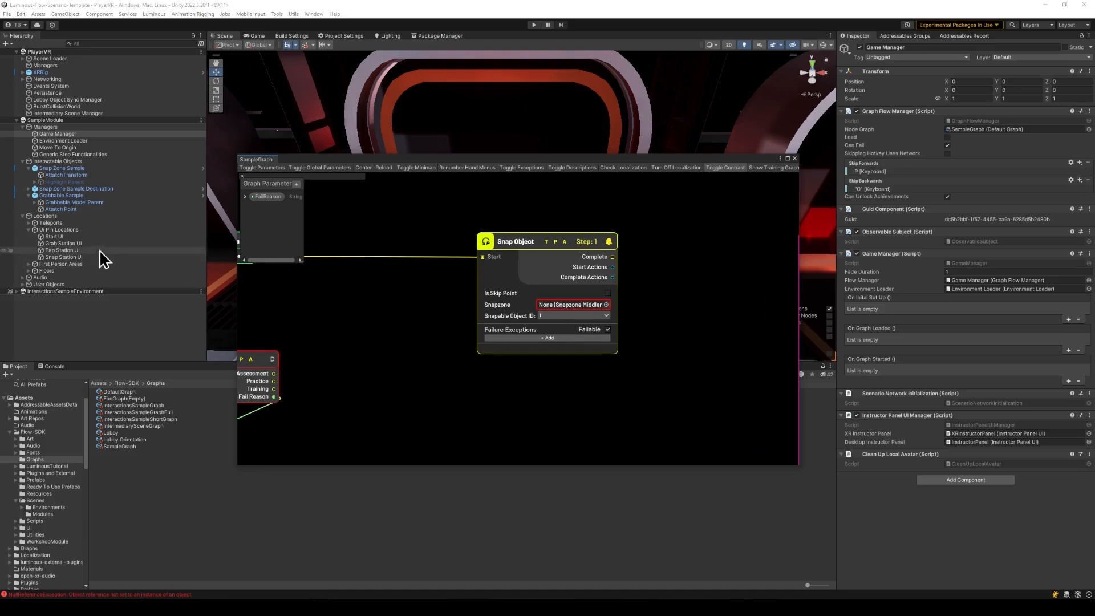
Assign Snap Zone Sample Destination as the Snap Object node's Snapzone and choose 1 as its Snapable Object ID
left_click_drag(77, 192, 555, 306)
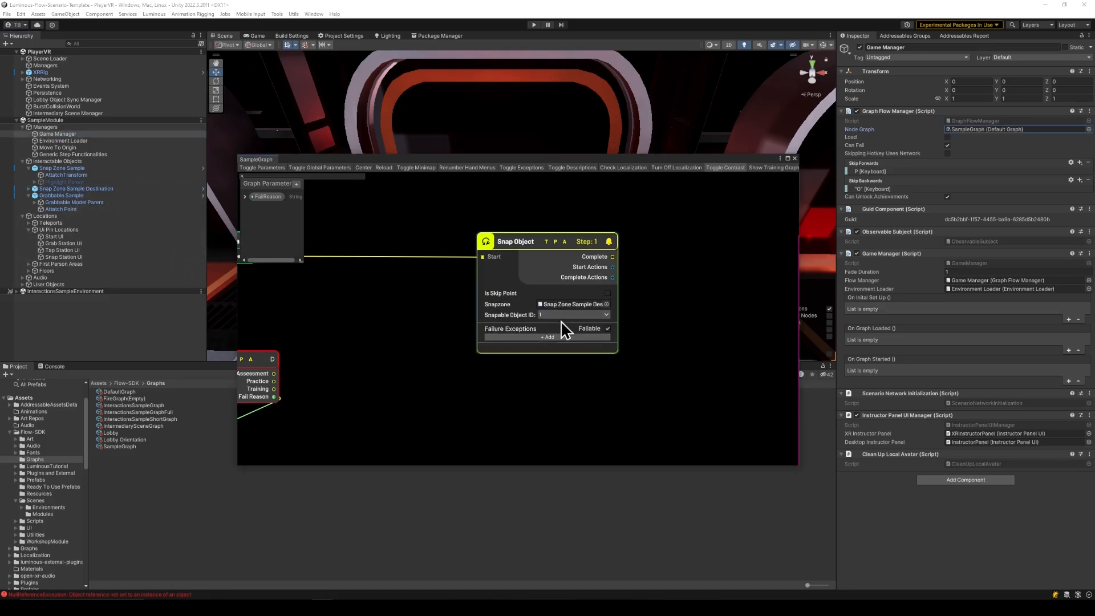
left_click(566, 314)
left_click(554, 326)
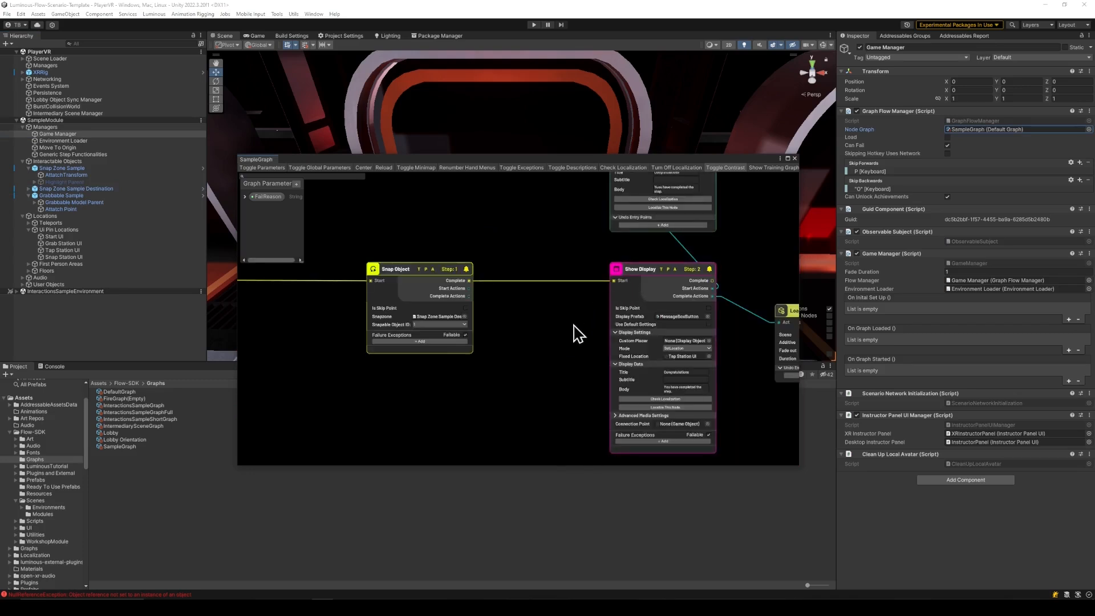
Set the Fixed Location of the Step 2 Show Display node to Snap Station UI
middle_click_drag(569, 327, 462, 449)
middle_click_drag(480, 388, 469, 240)
scroll(545, 340, "up", 3)
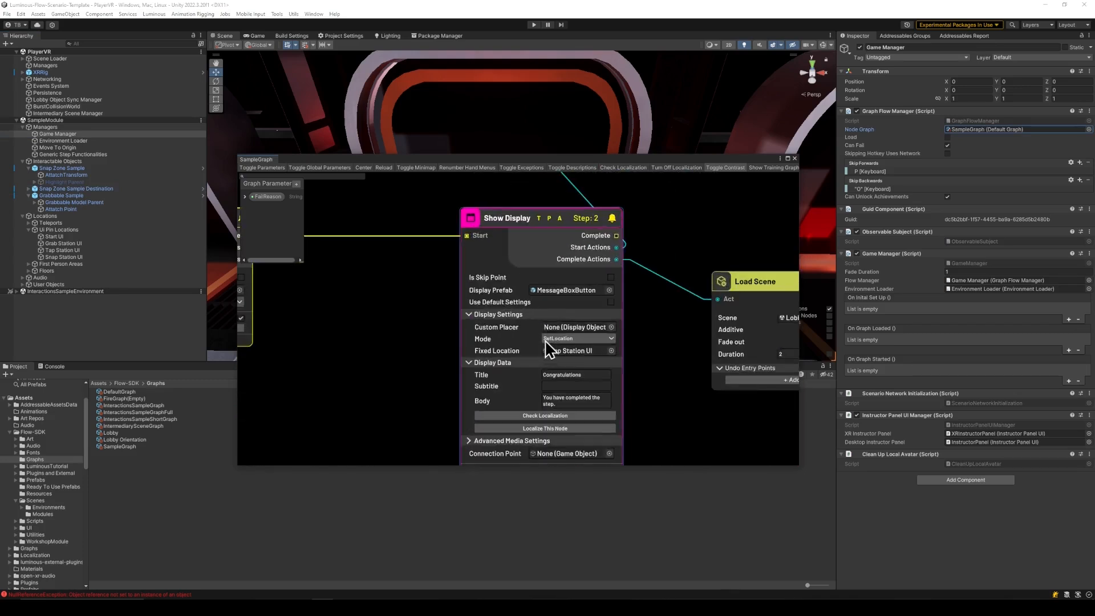
middle_click_drag(405, 328, 453, 320)
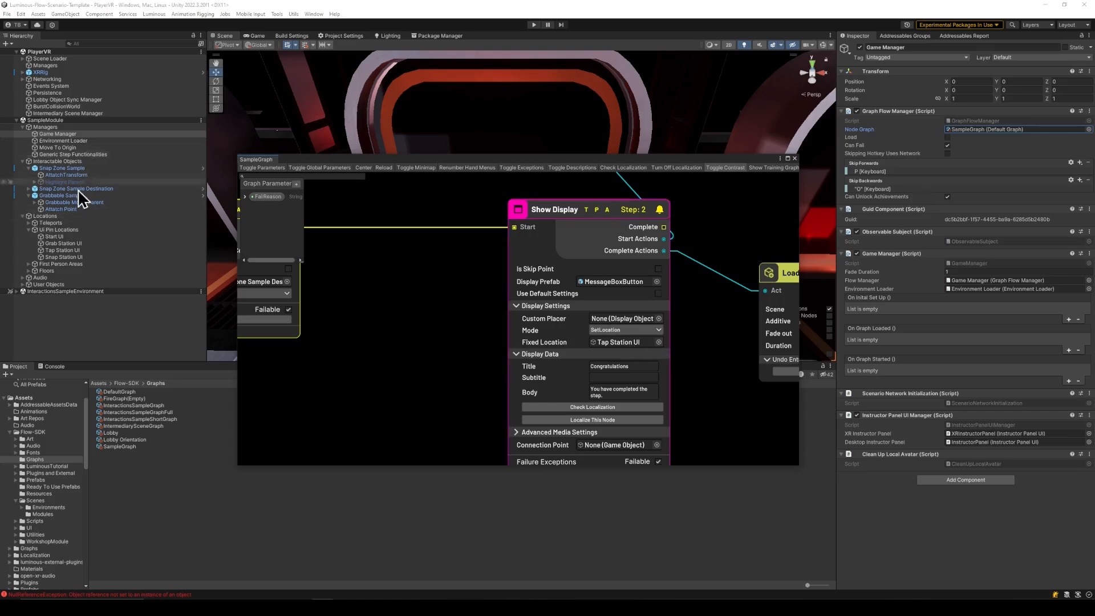
left_click_drag(64, 257, 625, 339)
Add a Highlight Object action to the Snap Object node's Start Actions, targeting Grabbable Sample, and place it above that node
key("space")
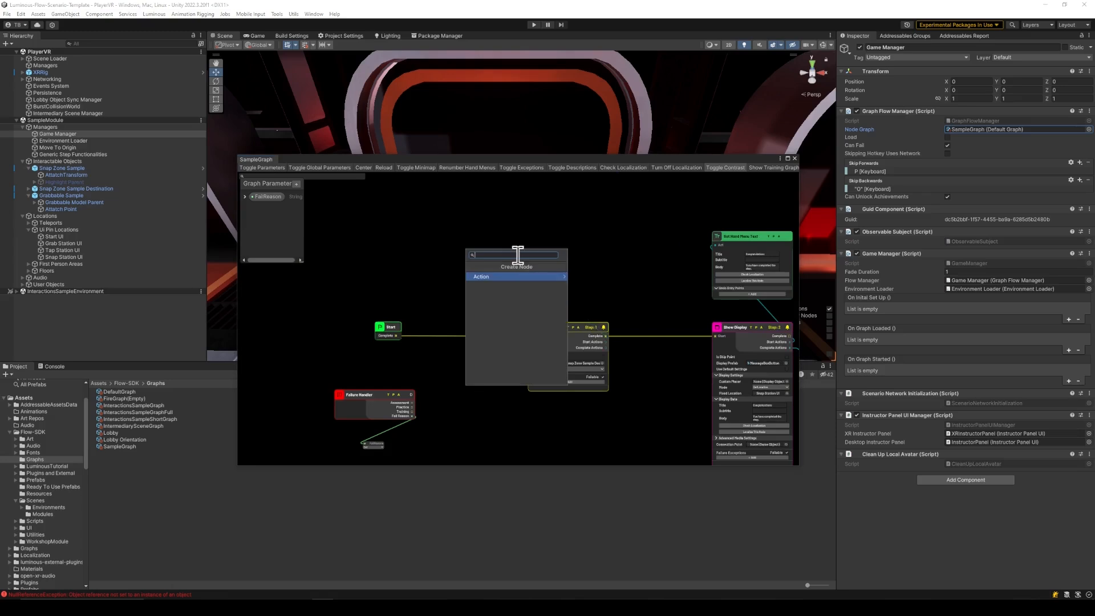
type("high")
key("Return")
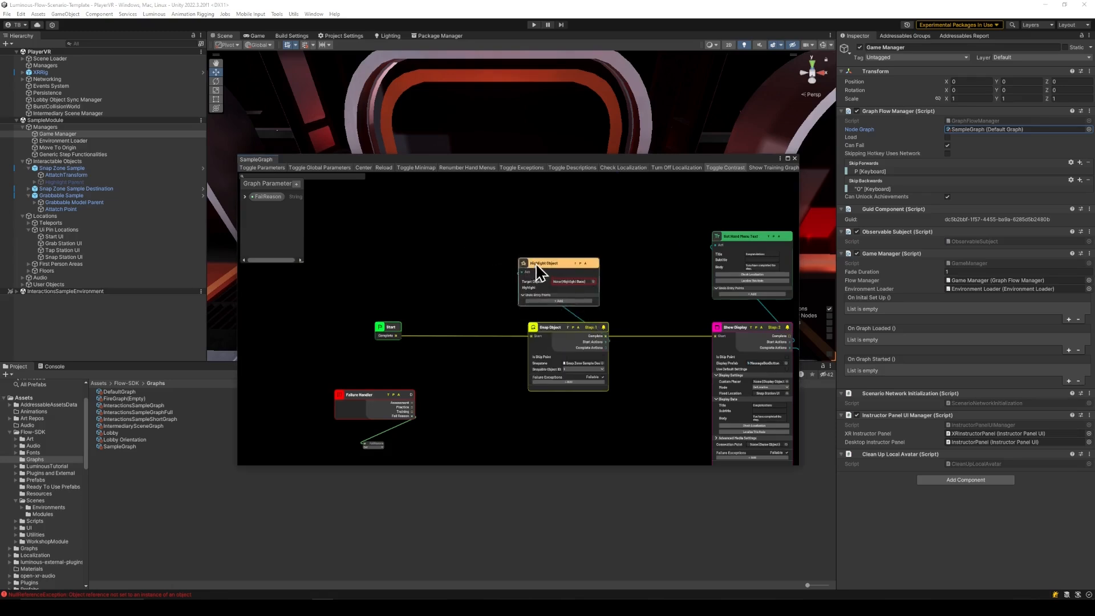
left_click_drag(536, 268, 544, 228)
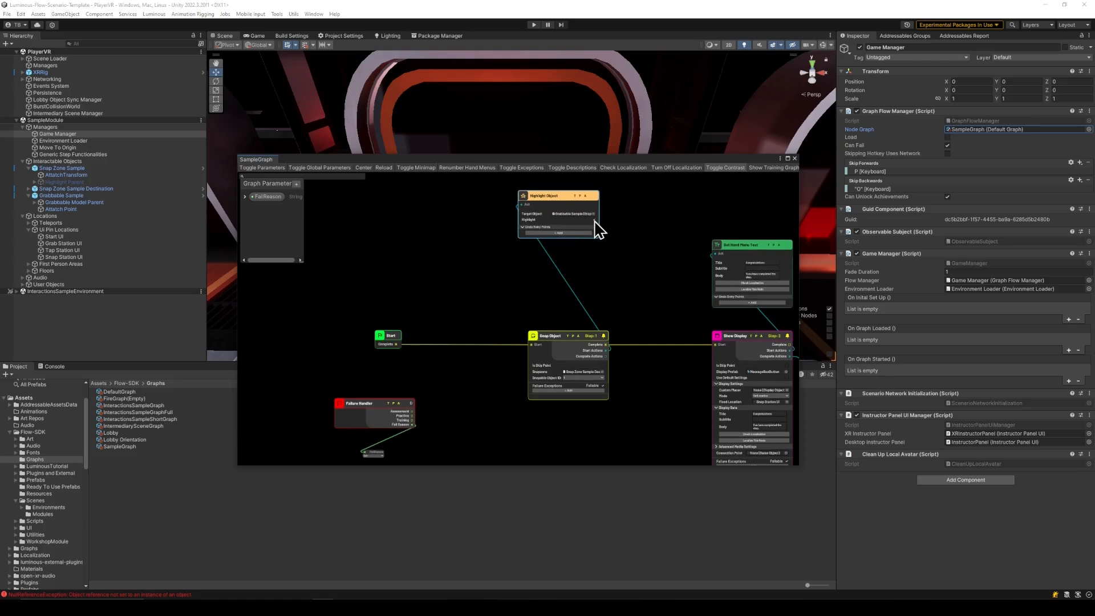
Add an undo entry point for step 1, OnComplete, to the Highlight Object node and move the node slightly higher
scroll(596, 229, "up", 3)
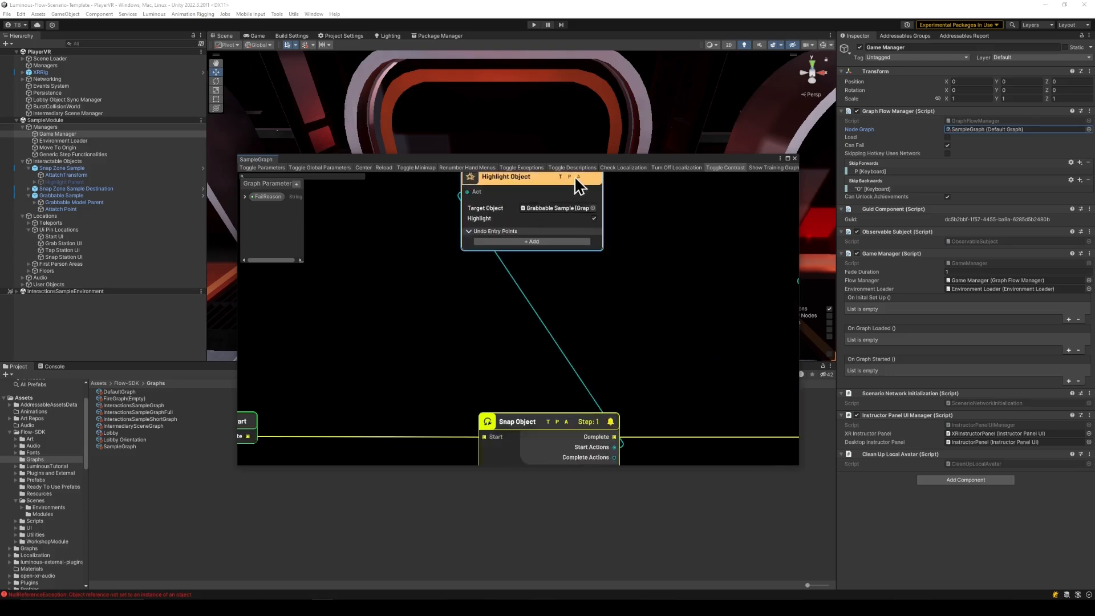
left_click(528, 242)
scroll(605, 310, "down", 3)
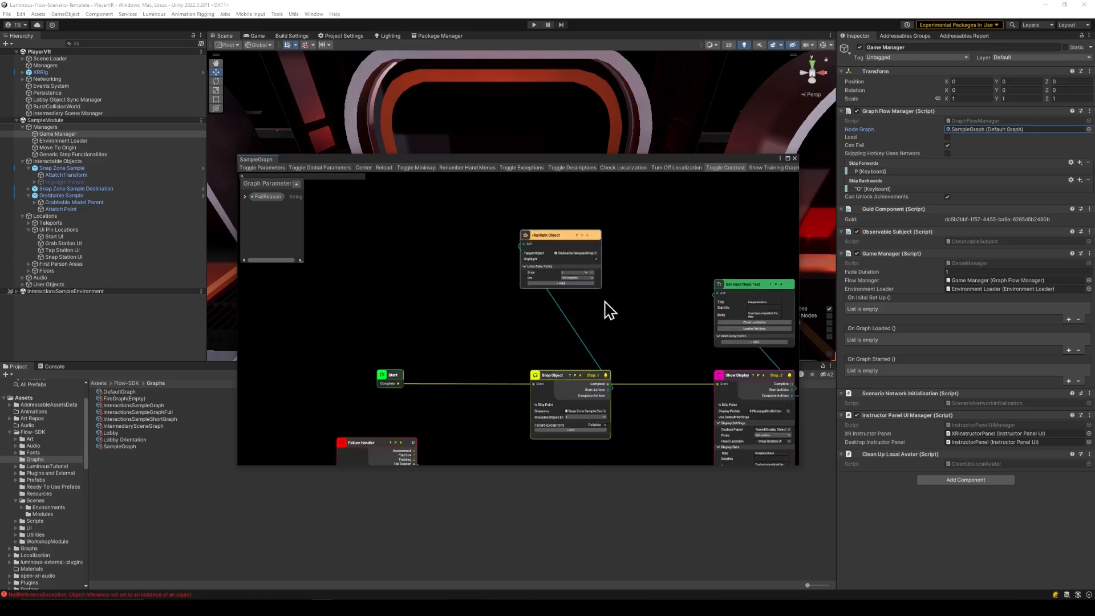
left_click_drag(534, 232, 537, 215)
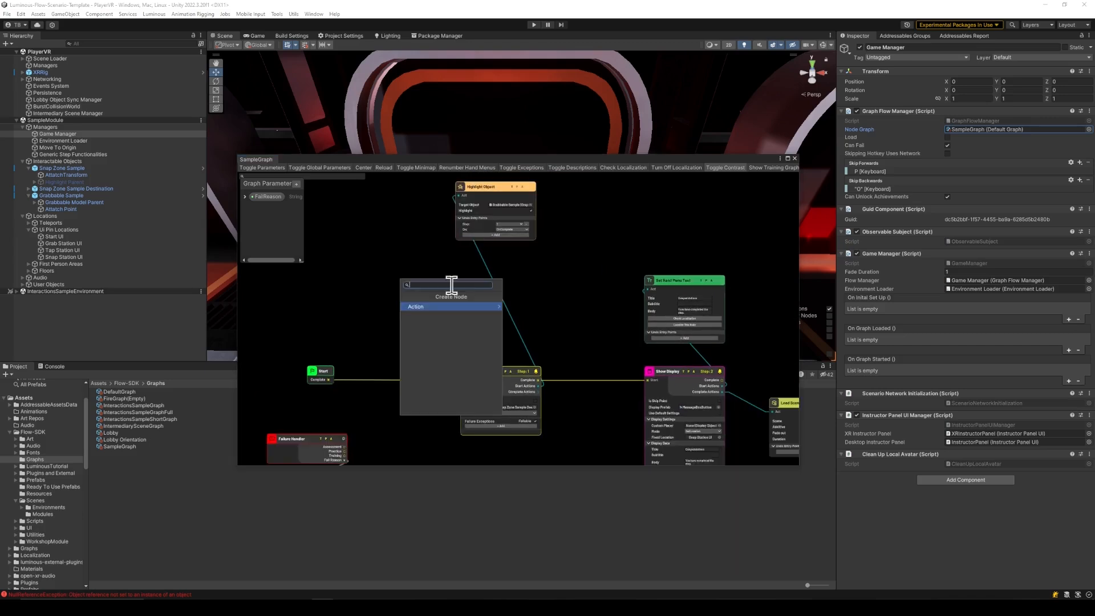
Add a Show Display action to the Snap Object node's Start Actions and assign MessageBox as its Display Prefab
type("disp")
key("Return")
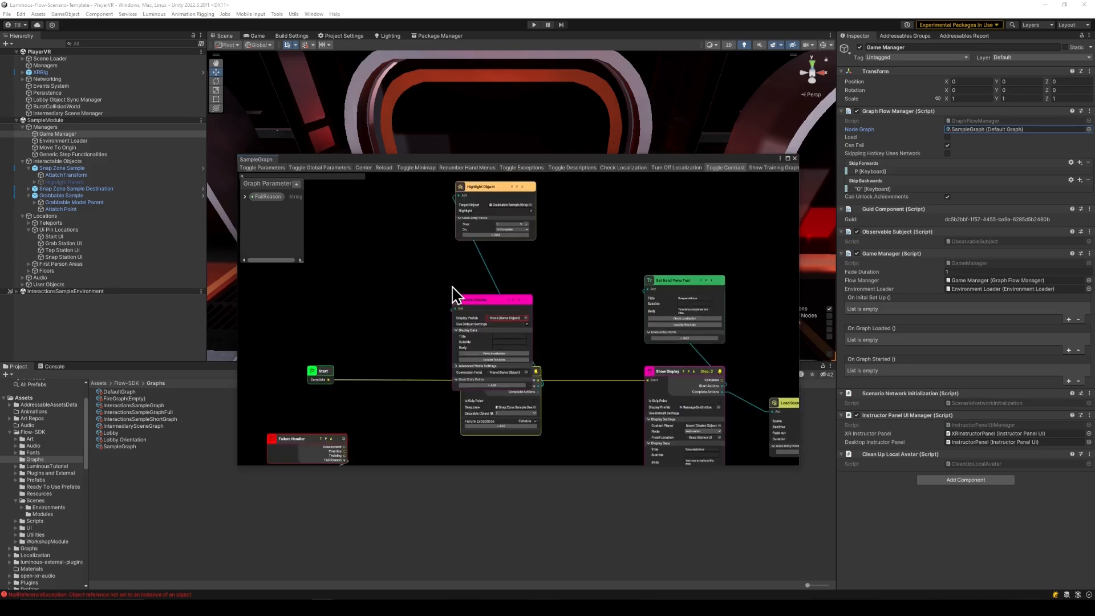
scroll(587, 347, "up", 3)
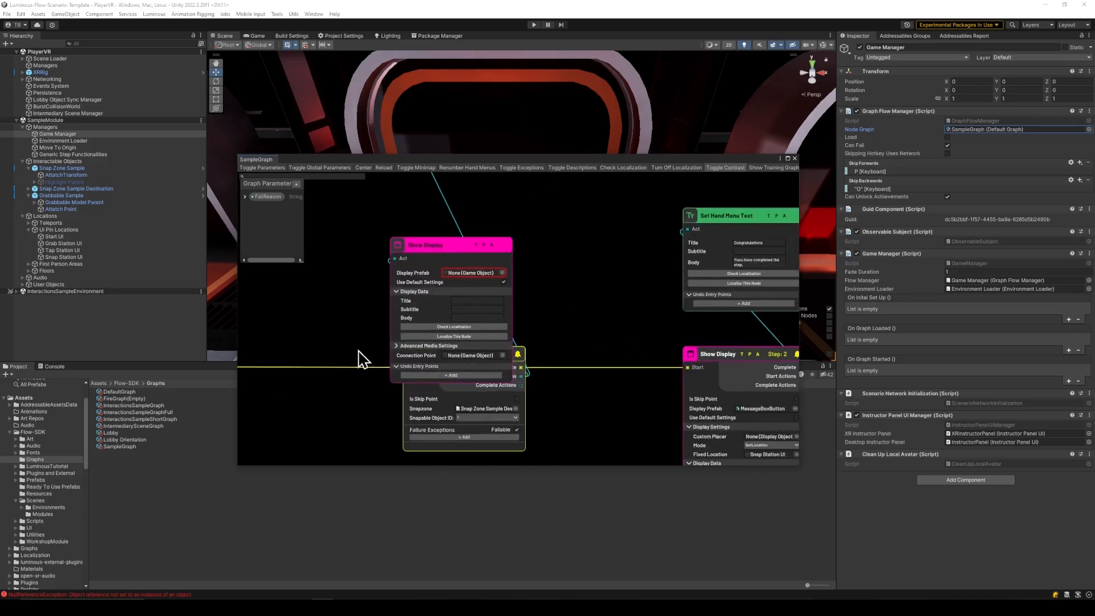
left_click(502, 273)
type("m")
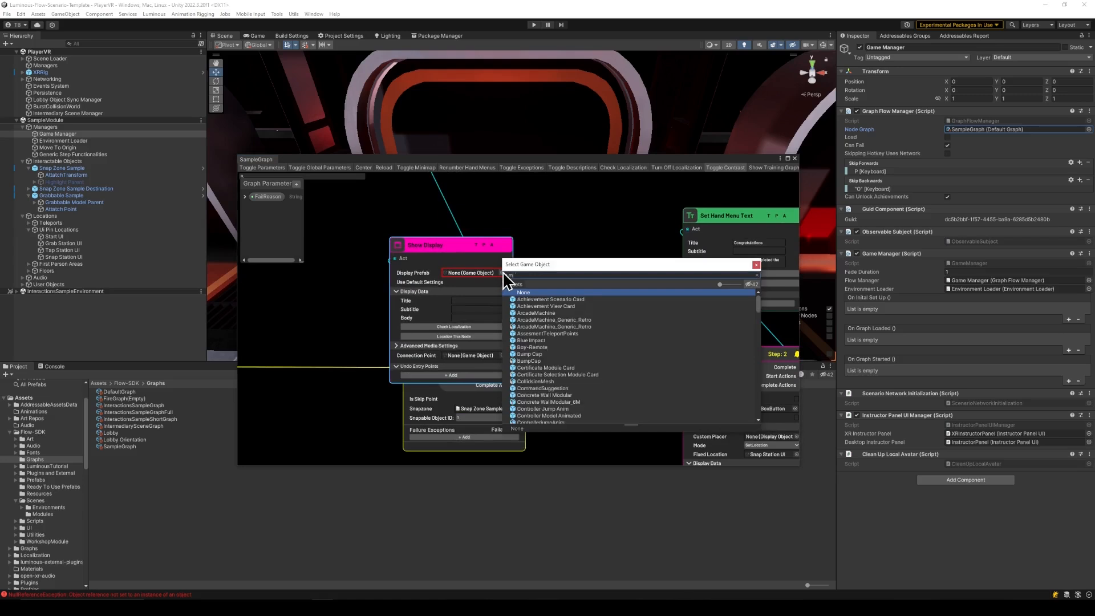
type("ess")
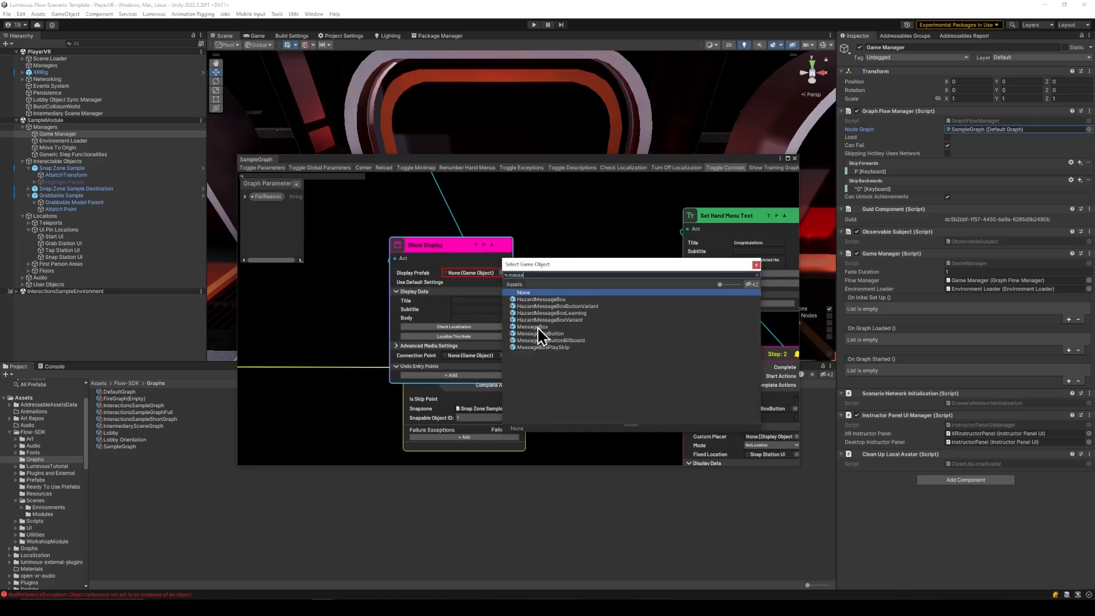
double_click(537, 326)
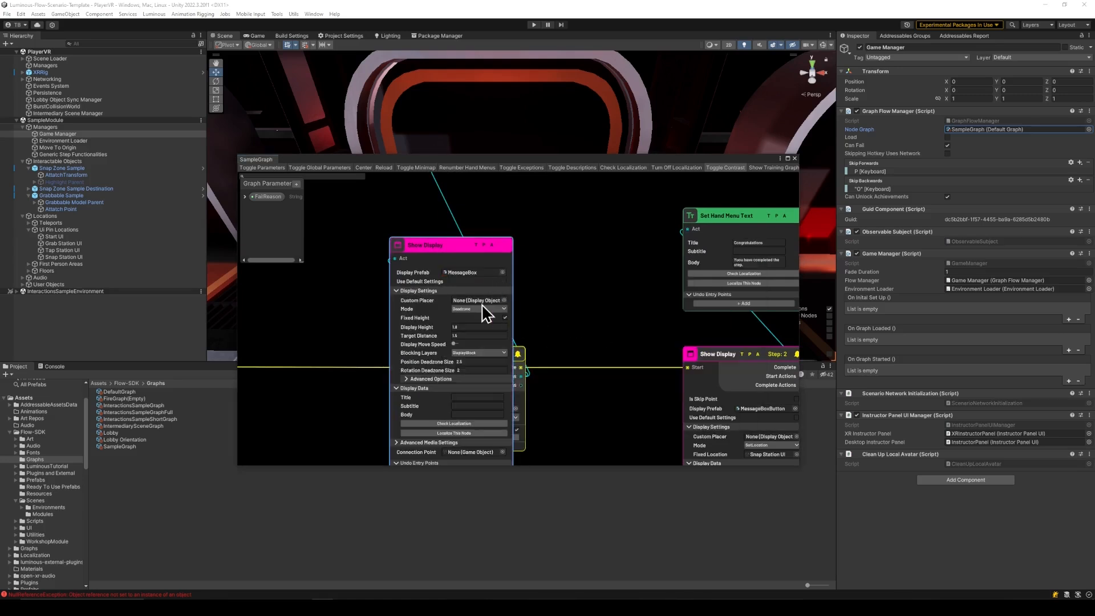
Set the new Show Display action's Mode to SetLocation and its Fixed Location to Snap Station UI
left_click(482, 308)
left_click(494, 337)
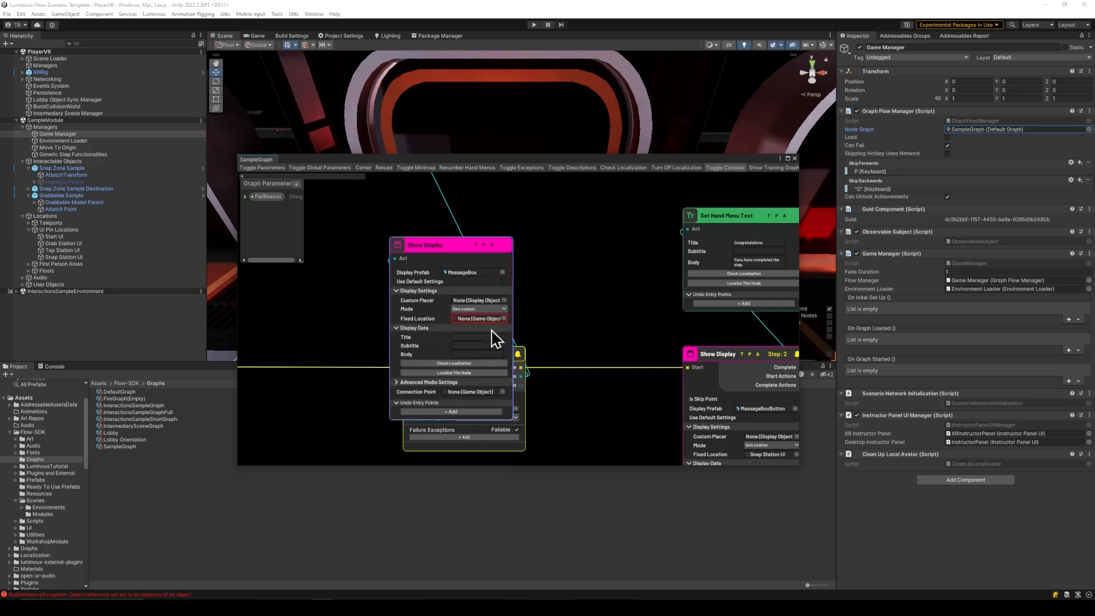
left_click_drag(67, 256, 478, 321)
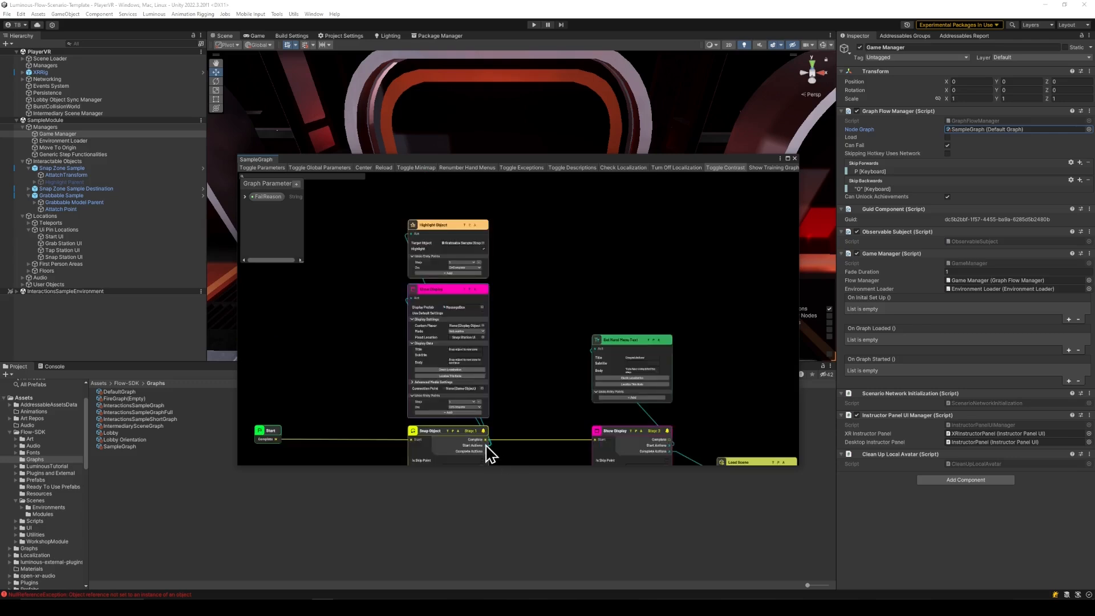
Add a Set Game Object Active State action to the Snap Object node's Start Actions, above the Highlight Object node
middle_click_drag(414, 191, 420, 251)
key("space")
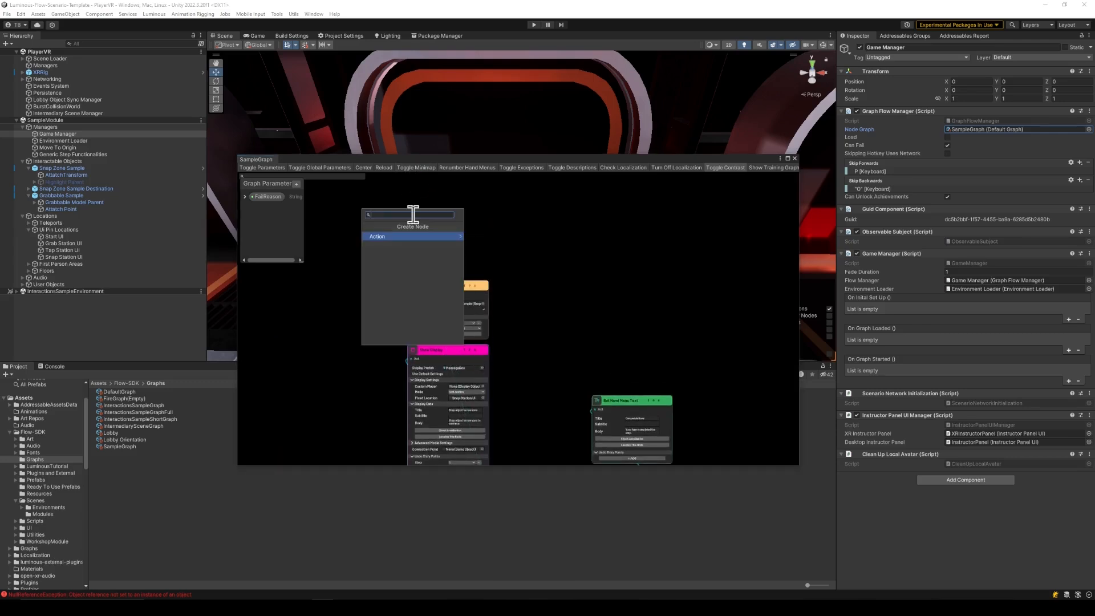
type("acti")
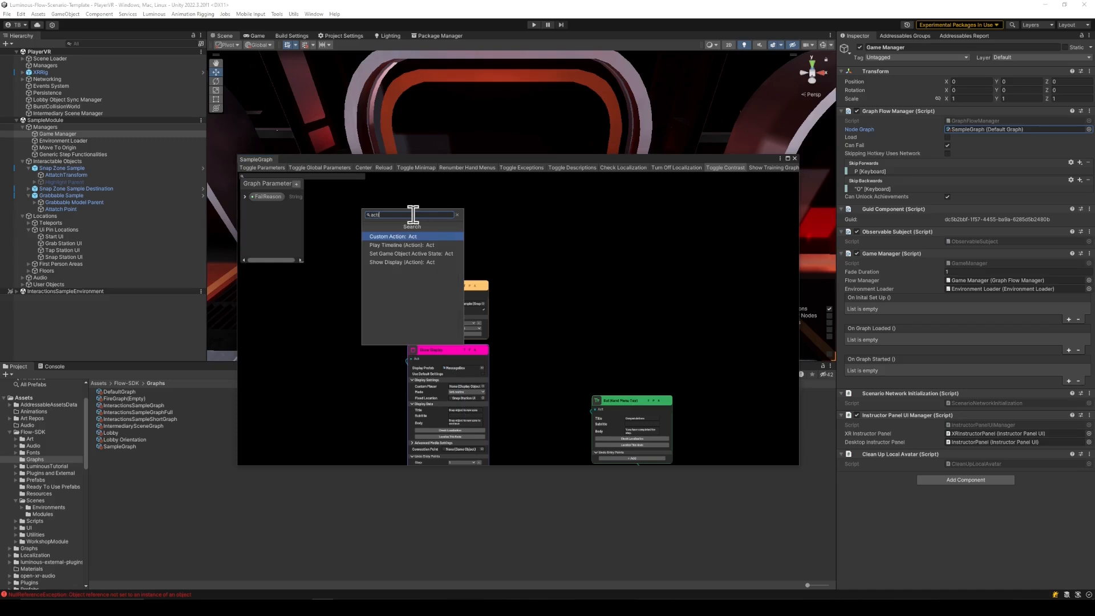
type("ve")
key("Return")
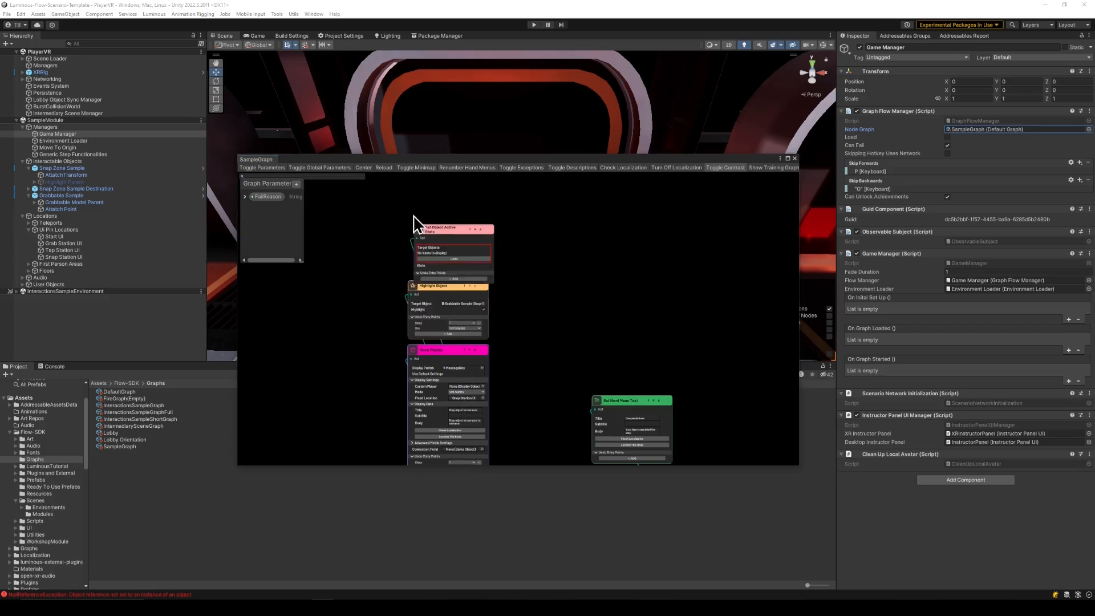
Target the destination snap zone's Highlight Parent in the active state node and add an undo entry point for step 1, OnComplete
left_click(29, 188)
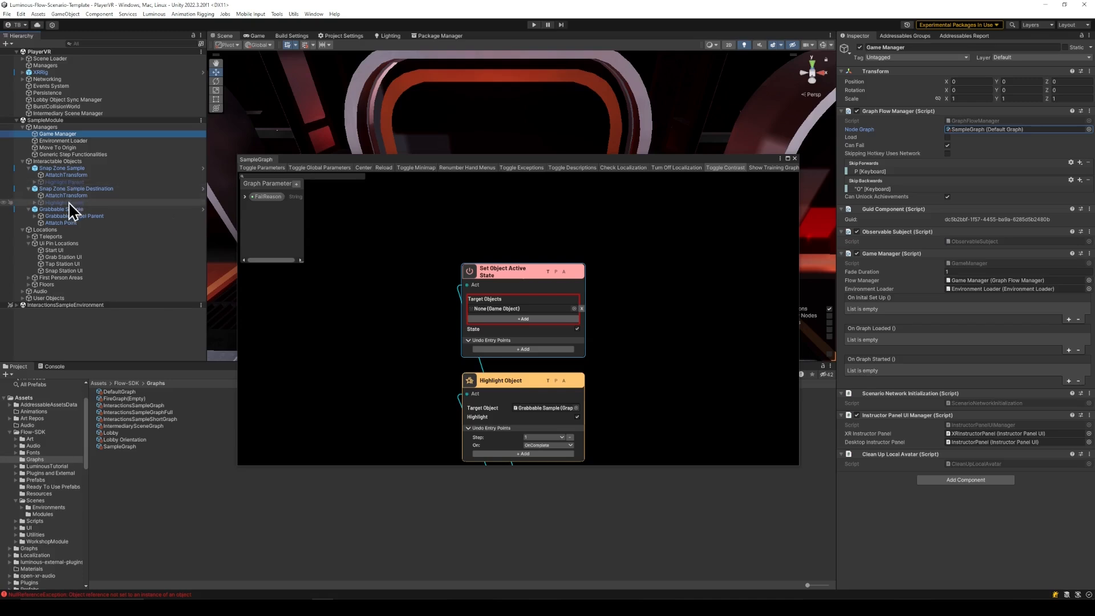
left_click_drag(68, 202, 527, 307)
left_click_drag(494, 266, 495, 255)
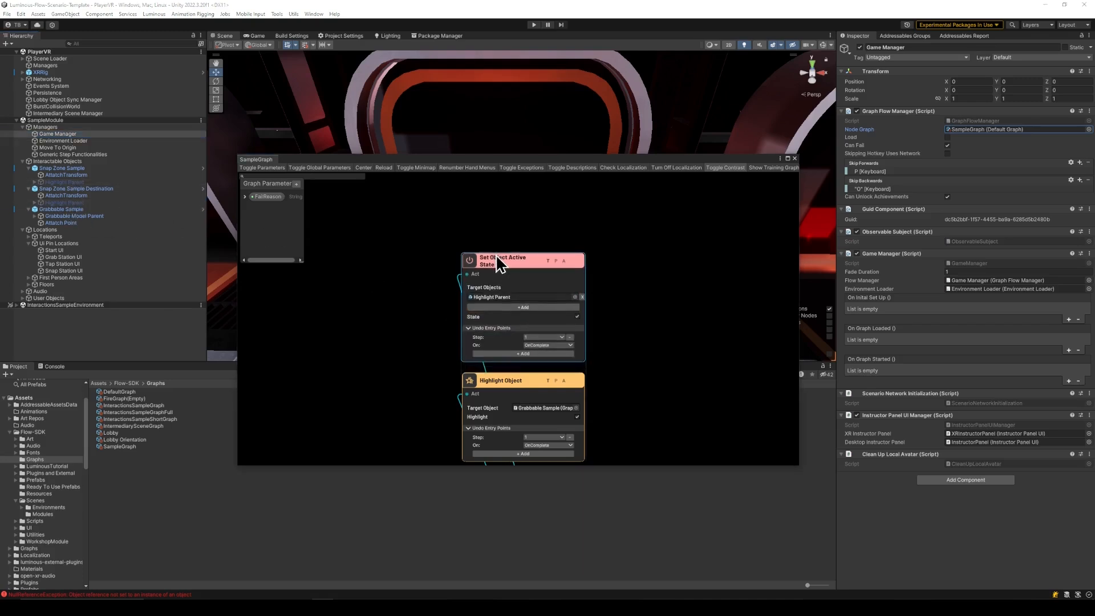
Add a Set Hand Menu Text action to the Snap Object node's Start Actions, above the active state node
scroll(605, 336, "down", 4)
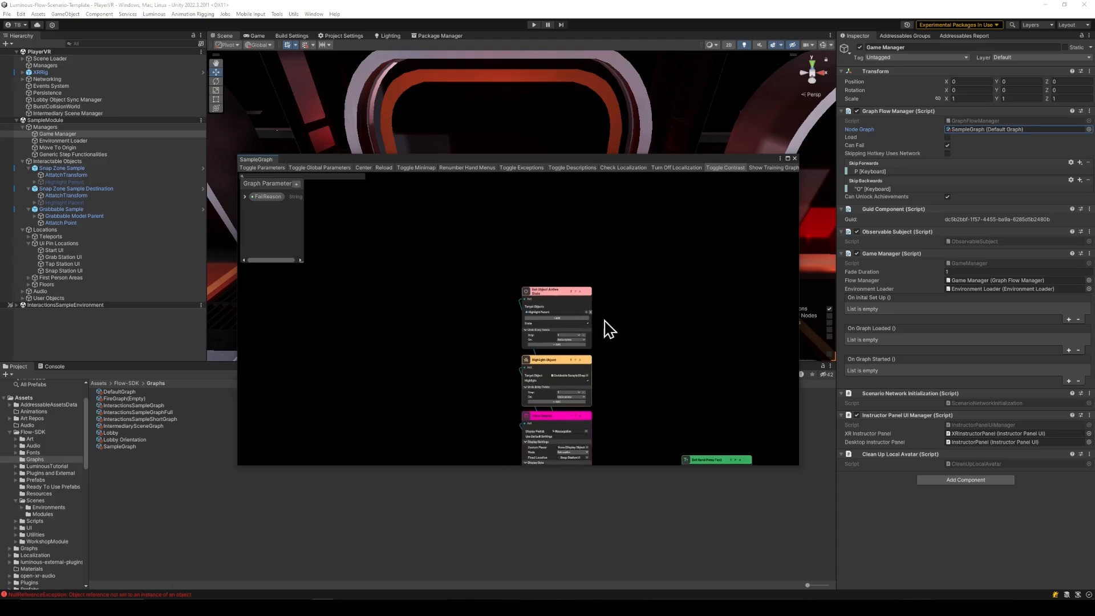
scroll(610, 329, "down", 3)
middle_click_drag(662, 346, 603, 311)
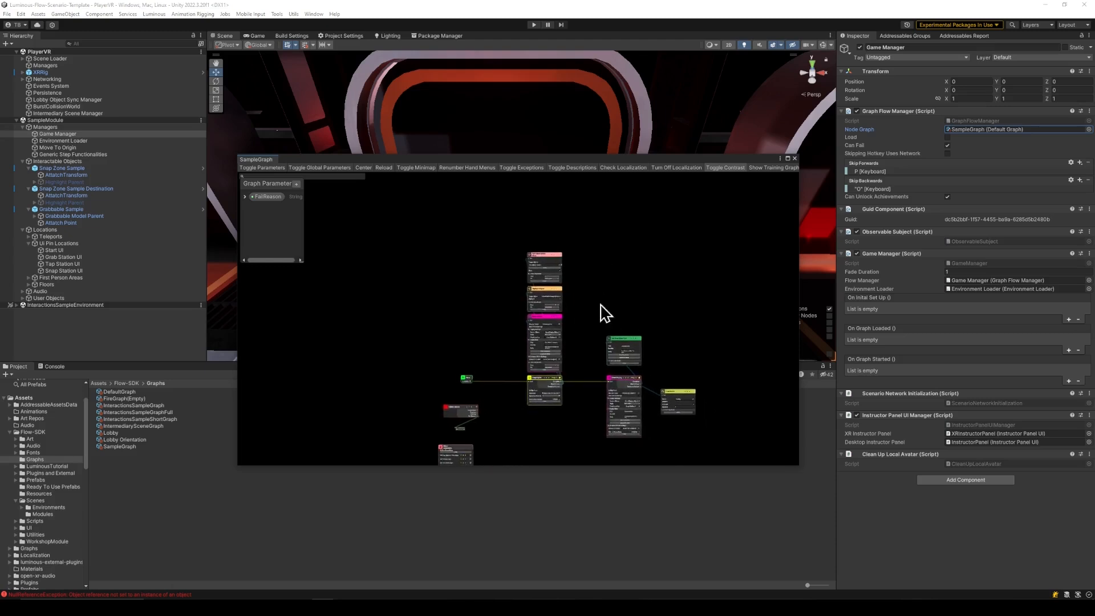
scroll(556, 402, "up", 6)
left_click_drag(521, 415, 433, 263)
type("han")
key("Return")
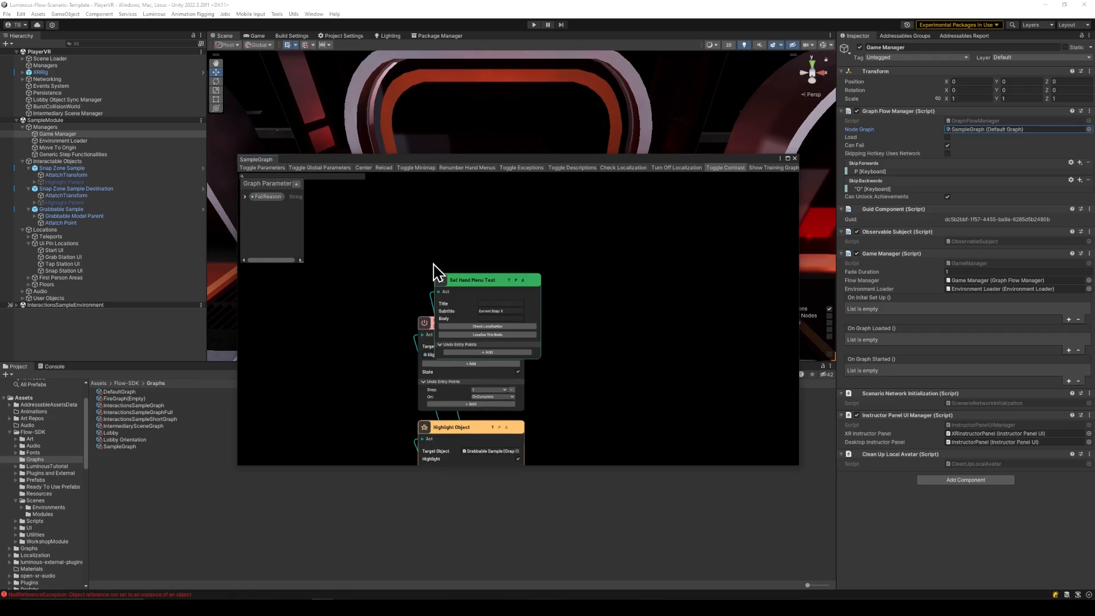
Give the new hand menu text the title "Snap object to new zone" and the body "Snap object to new zone to continue"
scroll(514, 365, "down", 5)
middle_click_drag(555, 379, 533, 264)
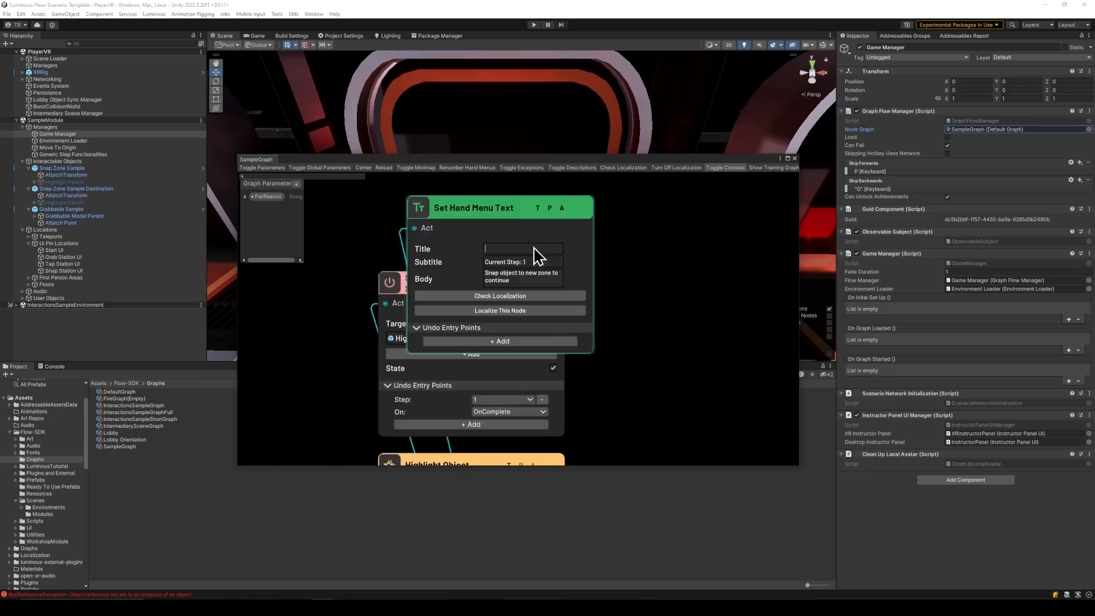
type("Snap object to new zone to continue")
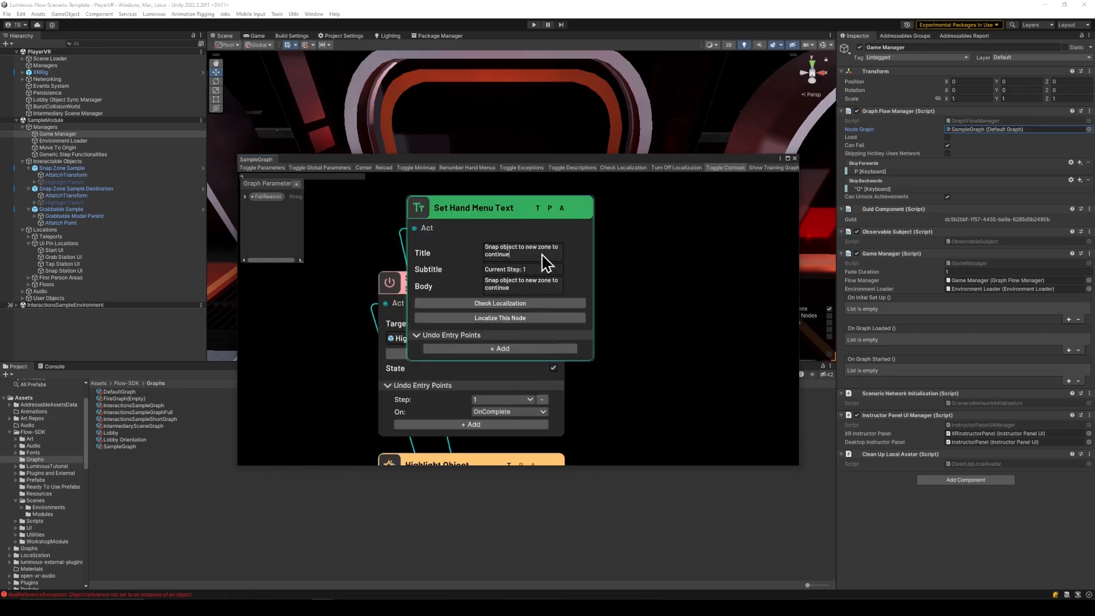
left_click_drag(538, 250, 541, 259)
key("BackSpace")
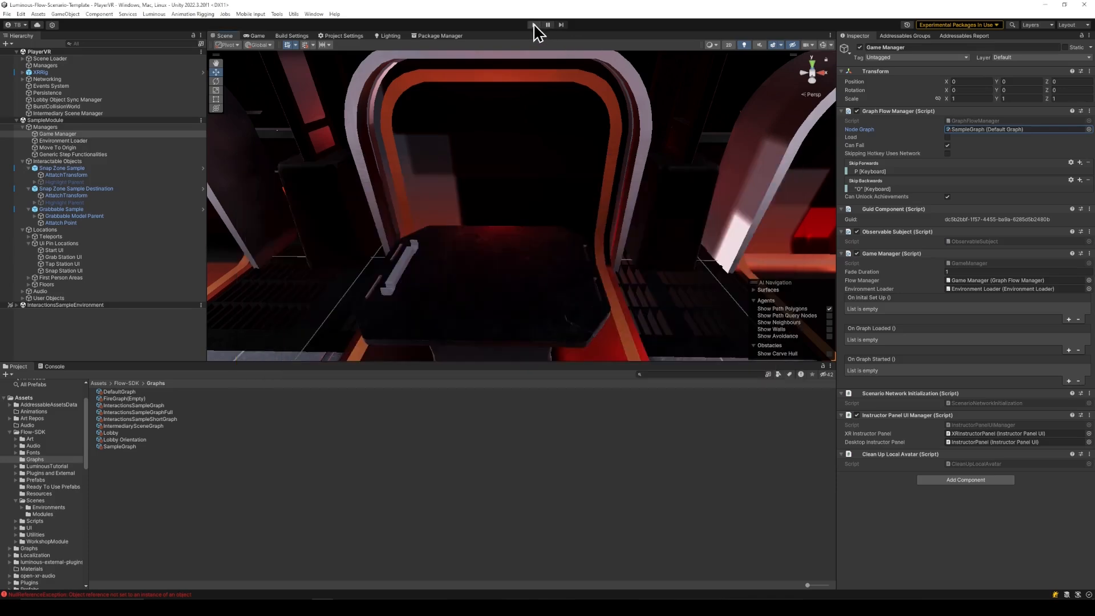
Run the scene in Play mode to test the snap interaction
left_click(534, 25)
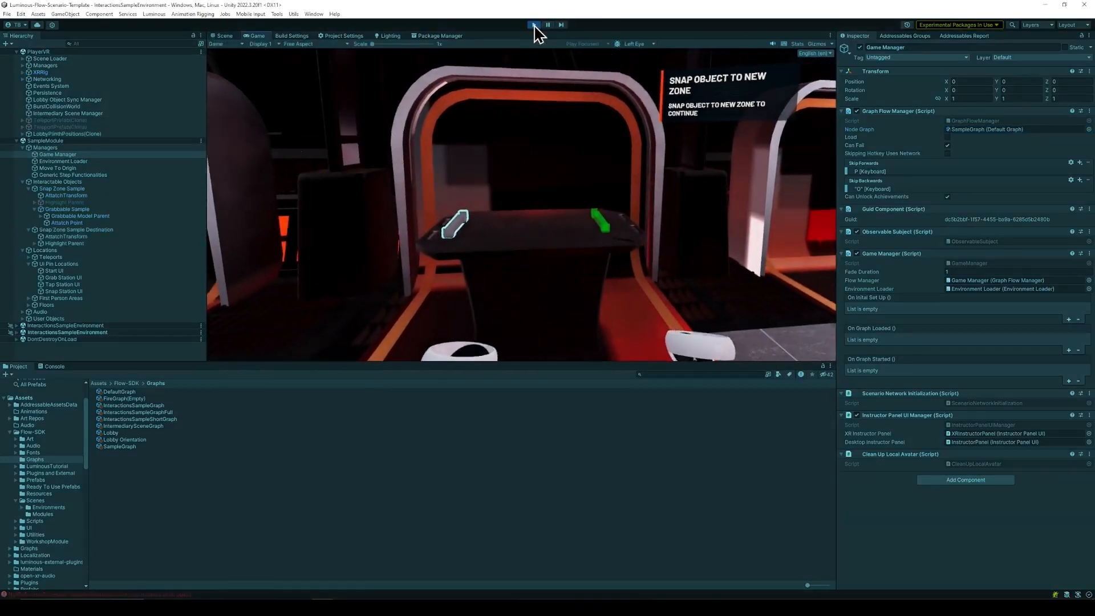